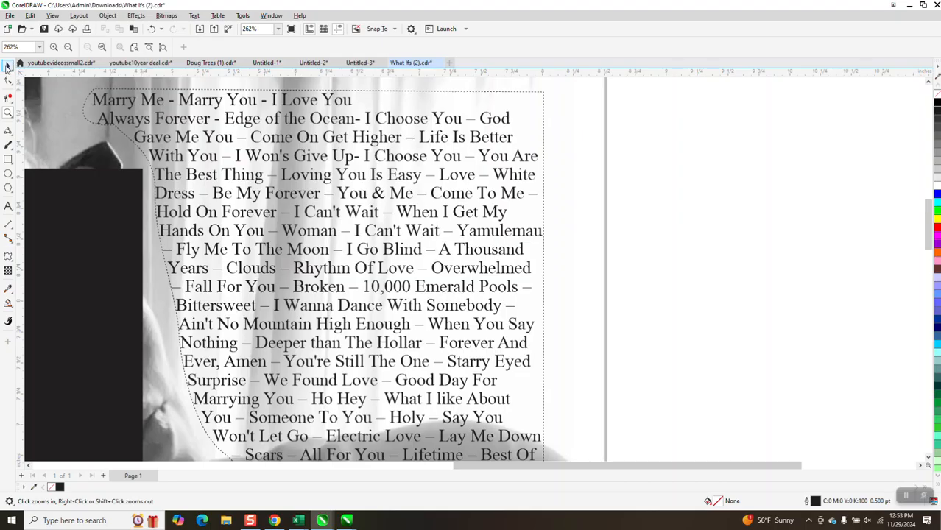
- Move the paragraph text off the photo to the right side of the page
click(7, 66)
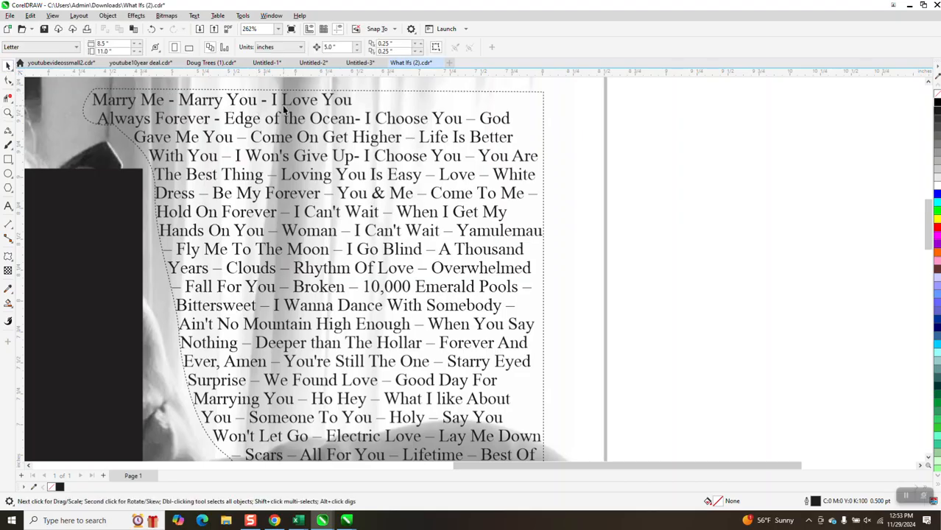
click(283, 109)
scroll(284, 109, down, 3)
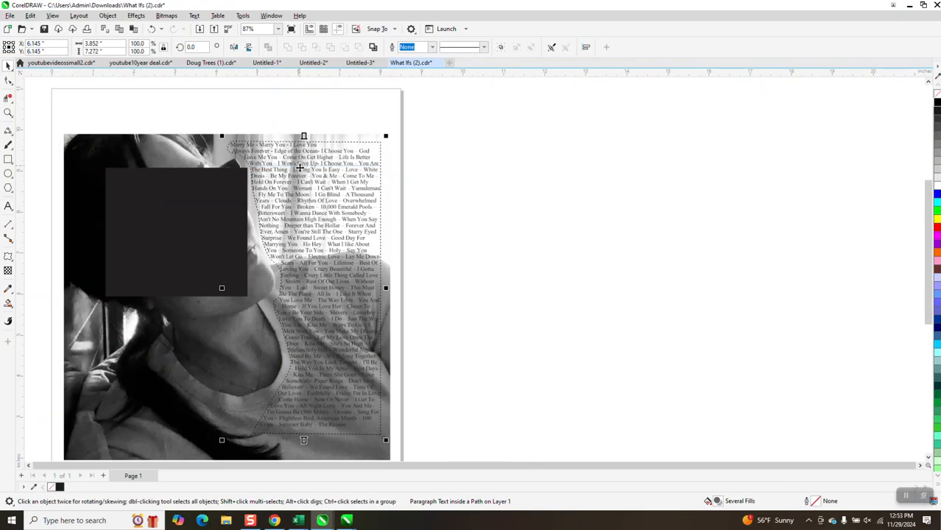
key(Right)
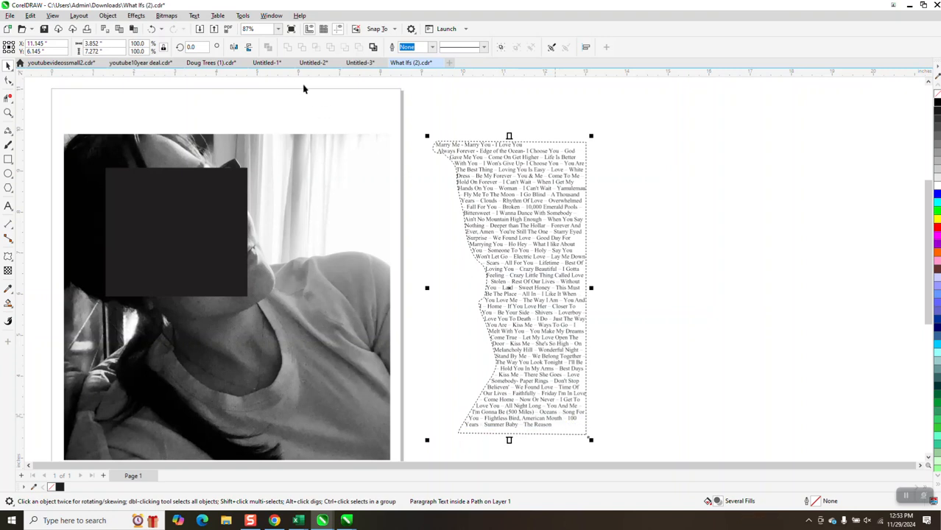
- Open the Text properties panel and apply full justification to the paragraph text inside the path
click(194, 16)
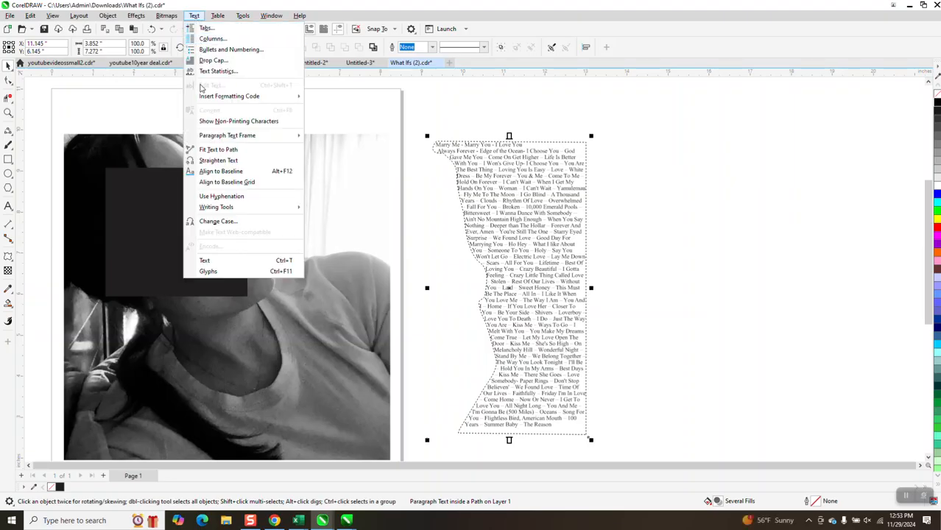
click(219, 261)
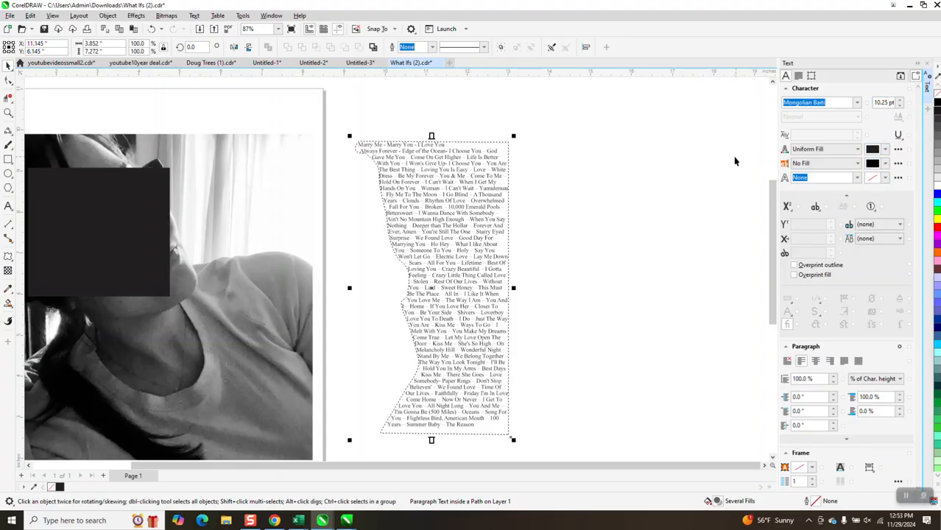
click(458, 185)
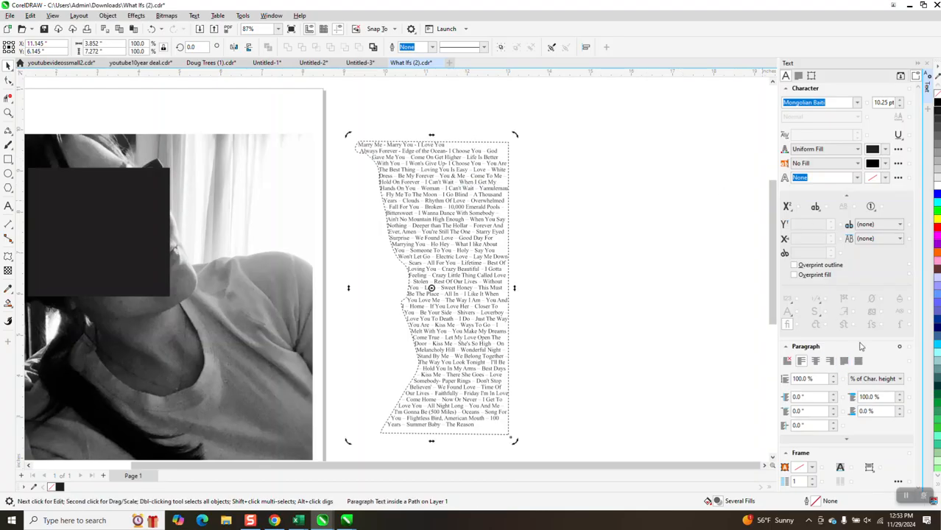
click(786, 350)
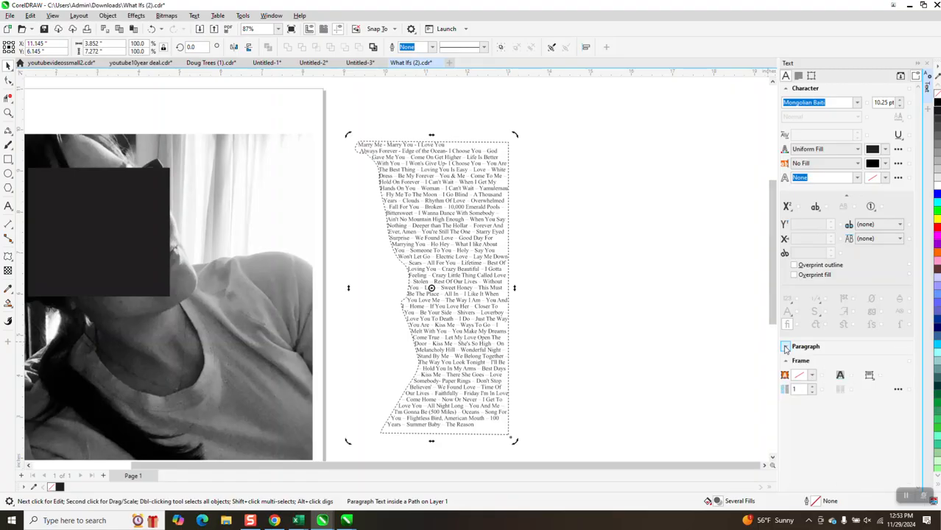
click(786, 349)
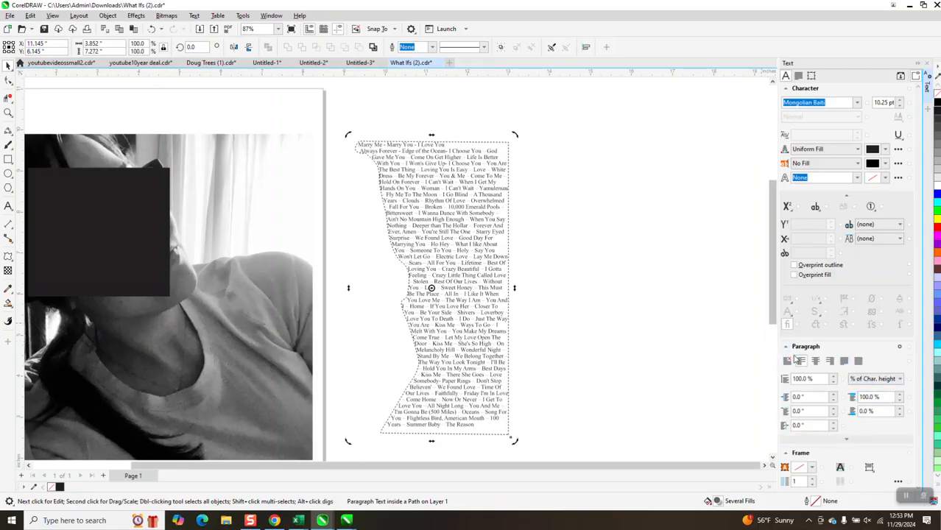
click(846, 361)
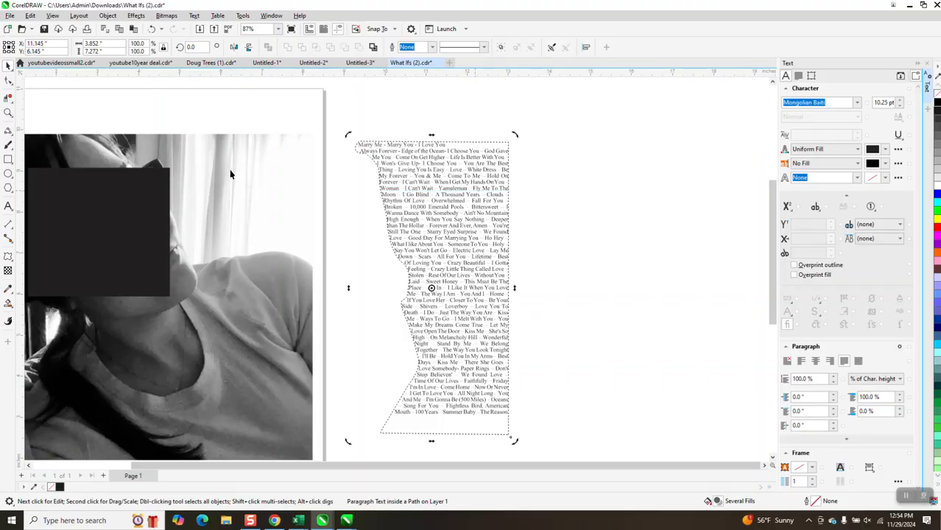
- Zoom in and scroll across the justified text to examine its lines and edges
click(9, 115)
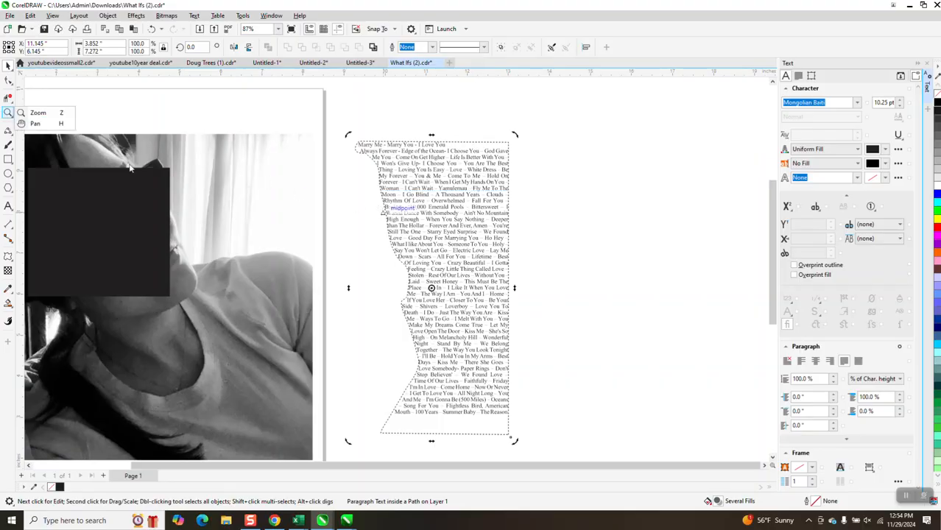
click(37, 113)
click(421, 269)
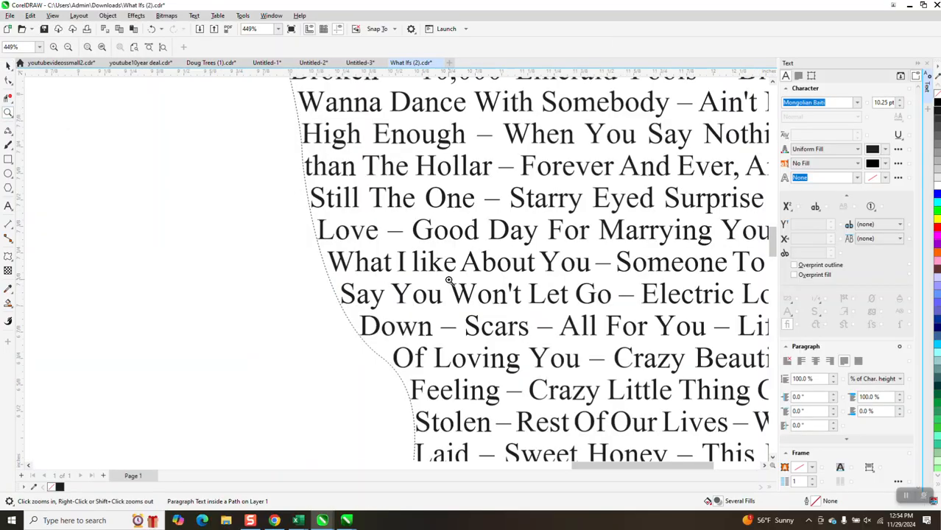
scroll(362, 231, down, 5)
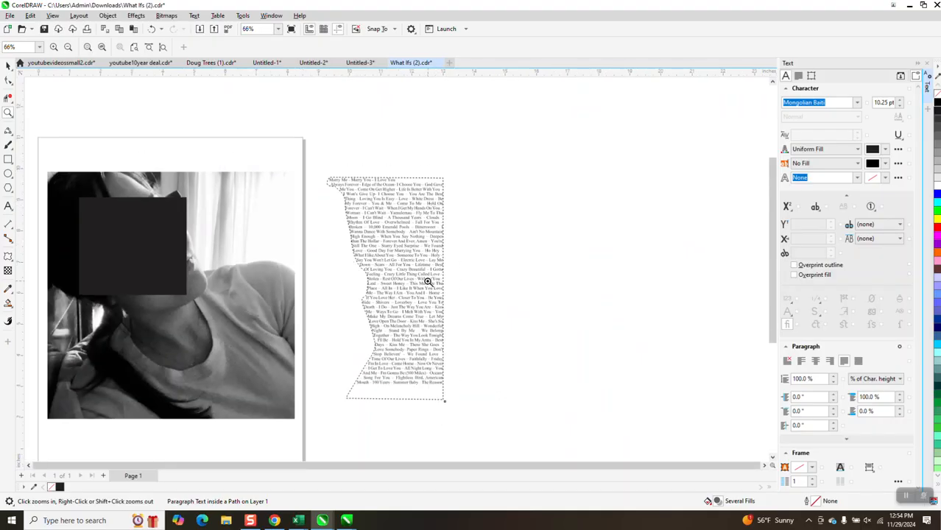
scroll(473, 244, up, 6)
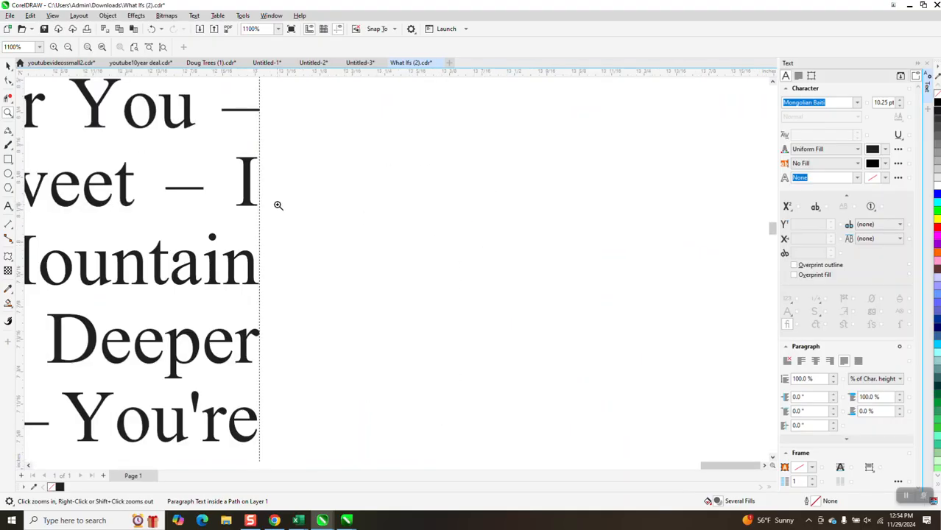
scroll(276, 204, down, 1)
scroll(293, 208, down, 2)
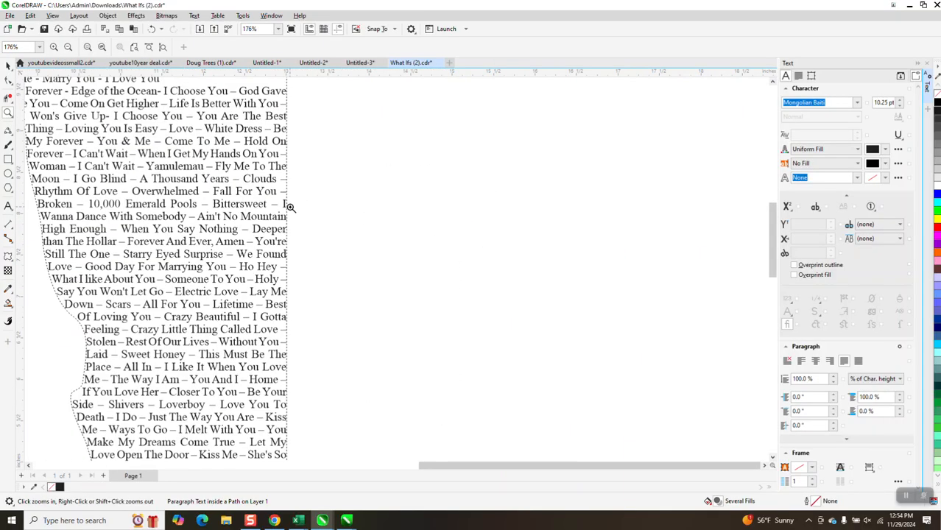
scroll(288, 207, down, 1)
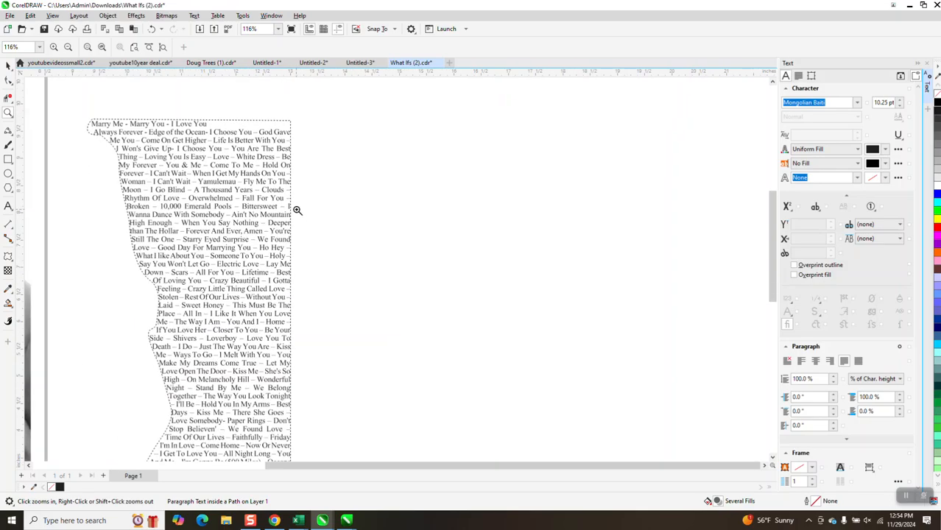
scroll(297, 210, down, 1)
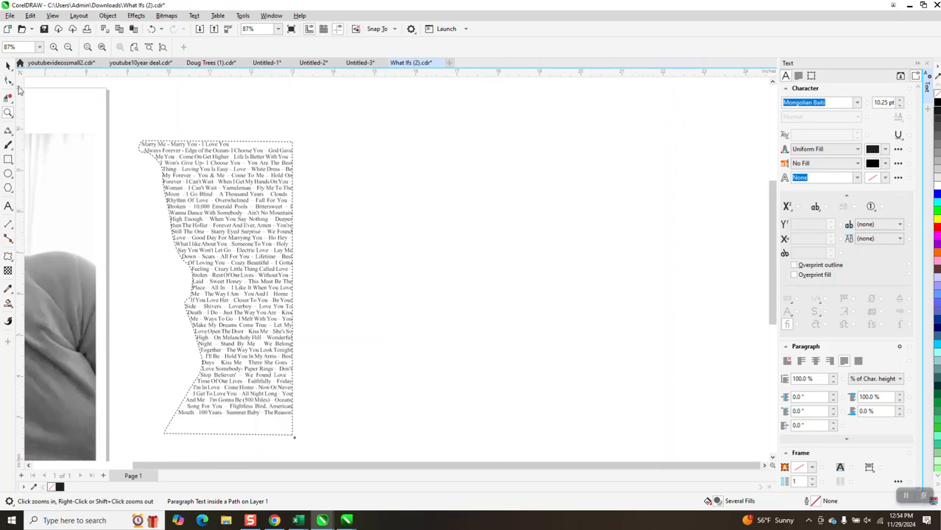
- Set the paragraph text's font size to 10.5 pt
click(8, 65)
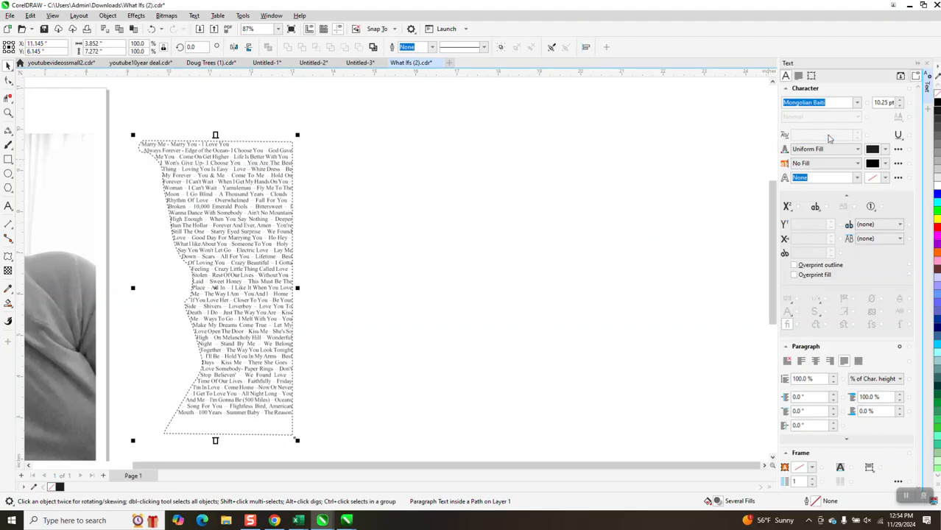
drag(892, 103, 855, 105)
key(BackSpace)
text(.5)
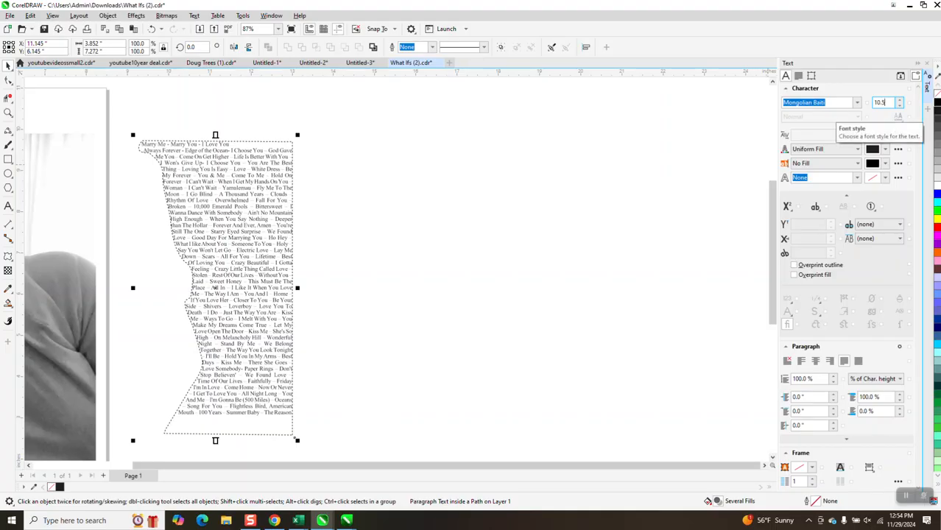
key(Return)
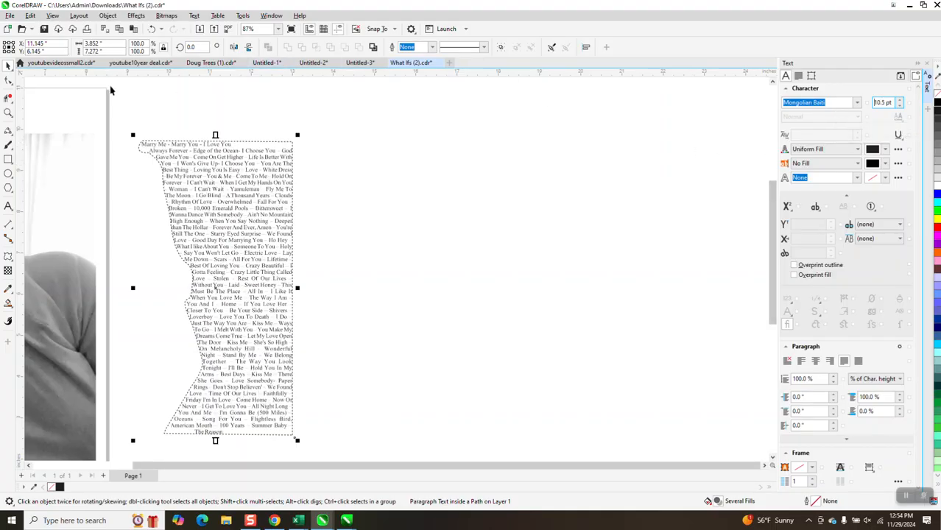
- Zoom in to inspect the last and first lines of the resized text
click(9, 113)
drag(171, 417, 354, 450)
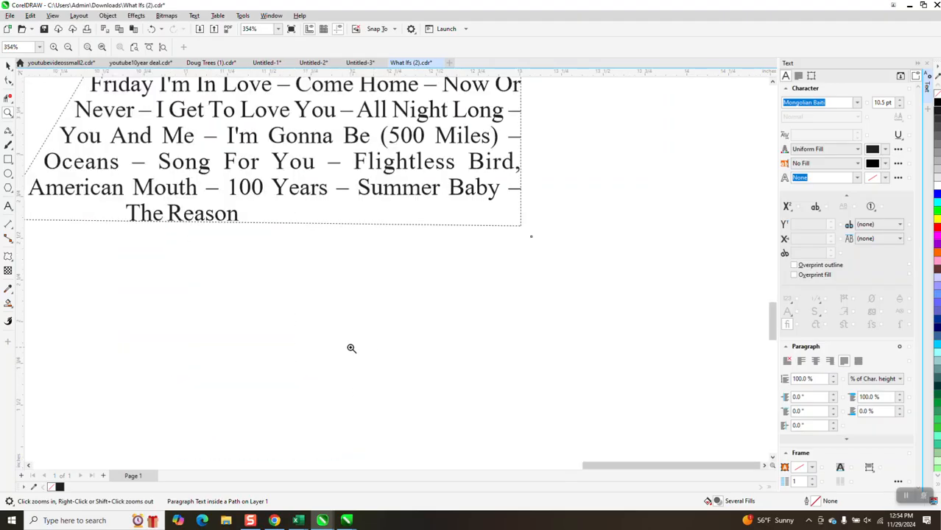
scroll(349, 349, down, 5)
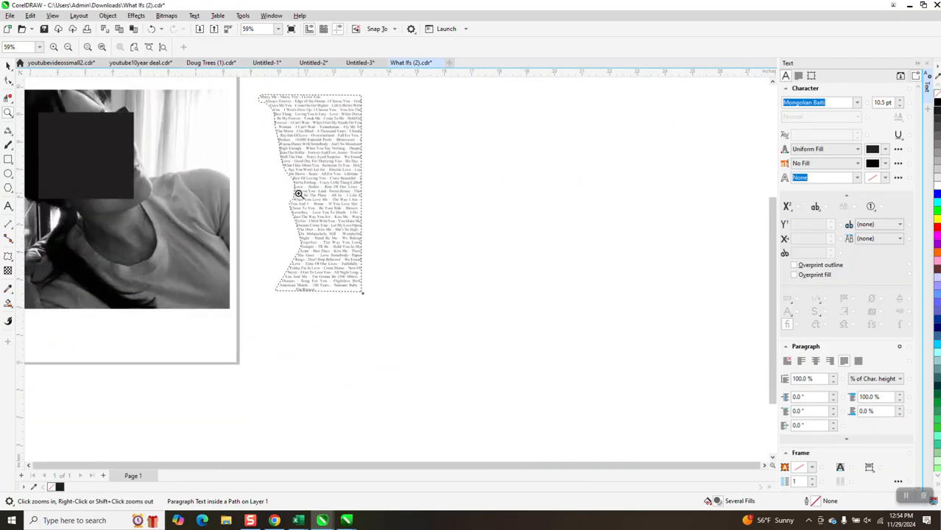
drag(262, 96, 362, 131)
scroll(361, 165, down, 8)
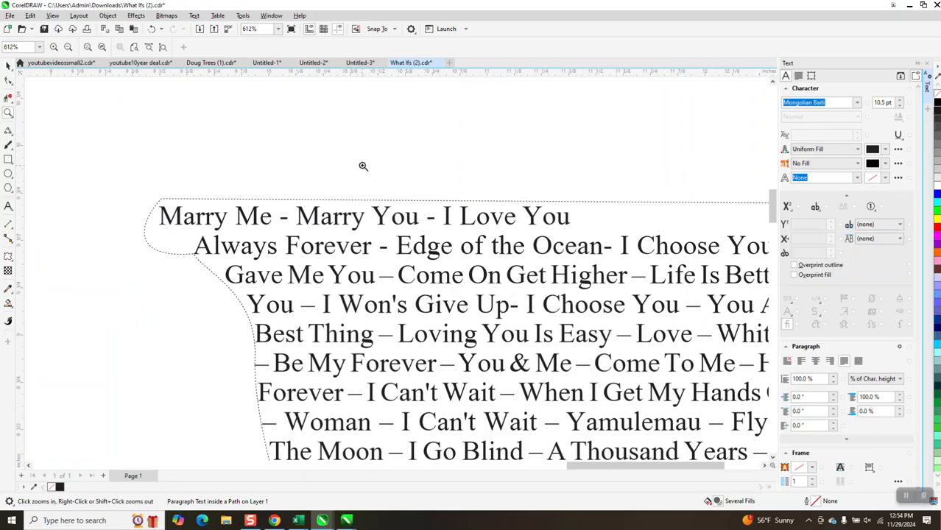
click(8, 66)
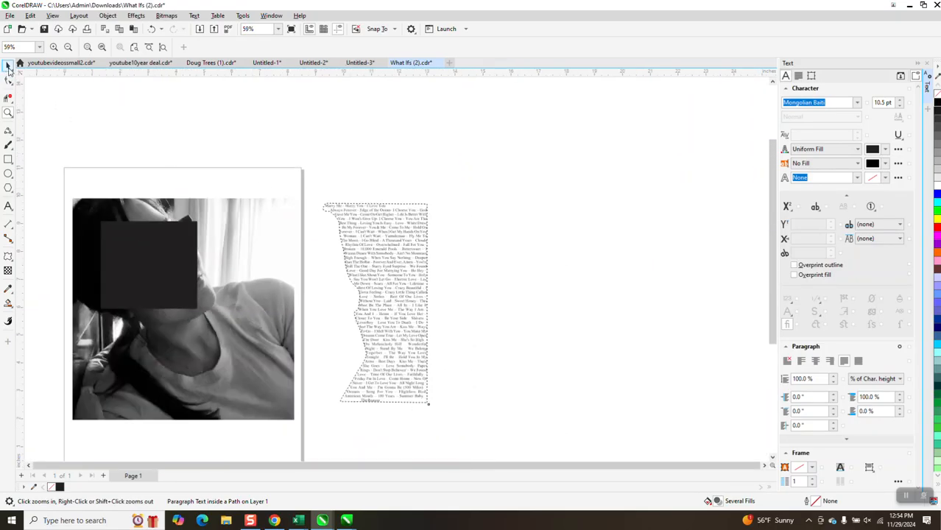
- Break the paragraph text apart from its path
click(374, 407)
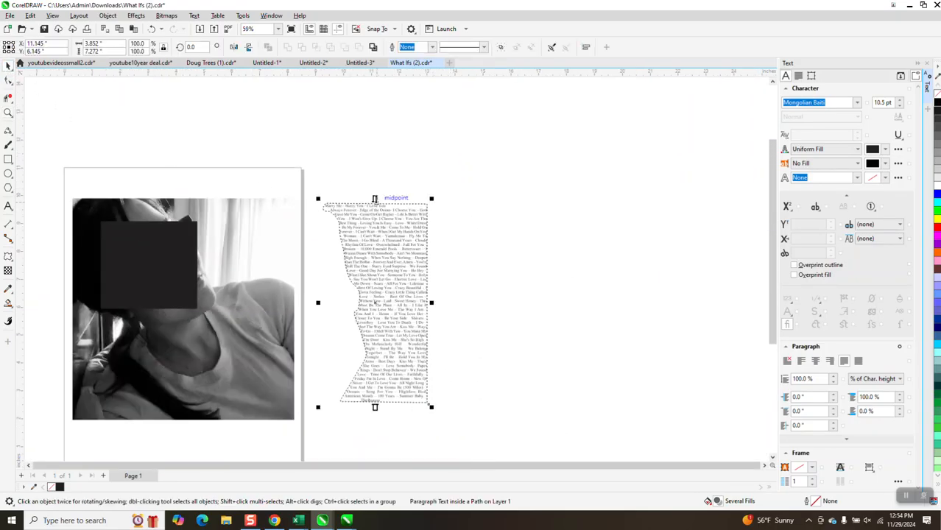
click(194, 17)
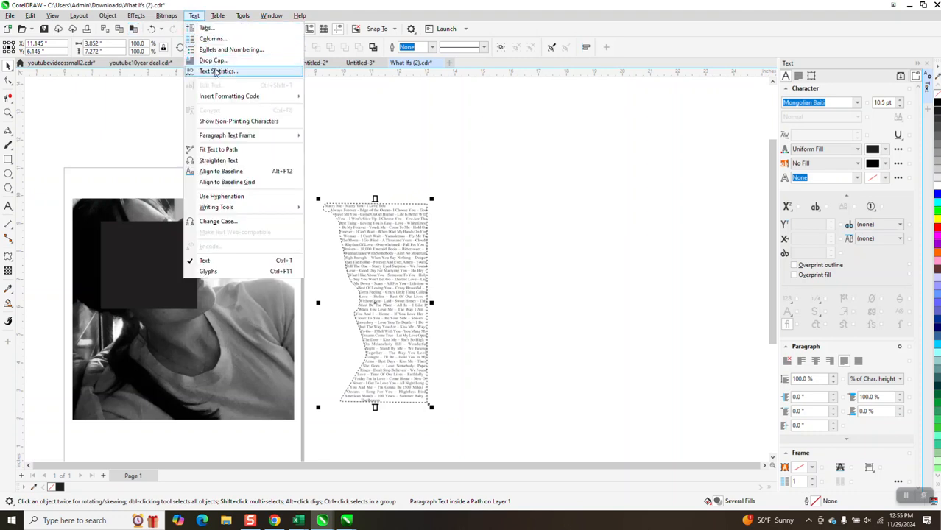
mouse_move(214, 97)
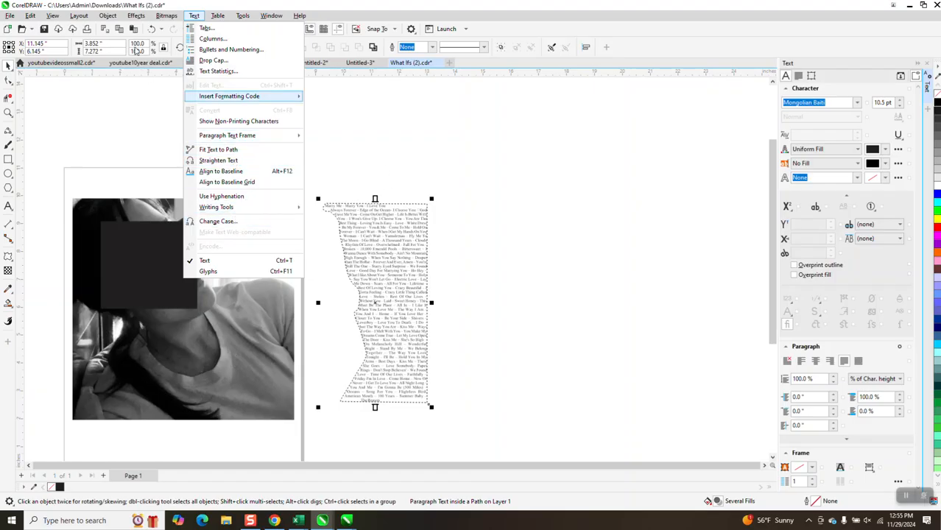
click(458, 165)
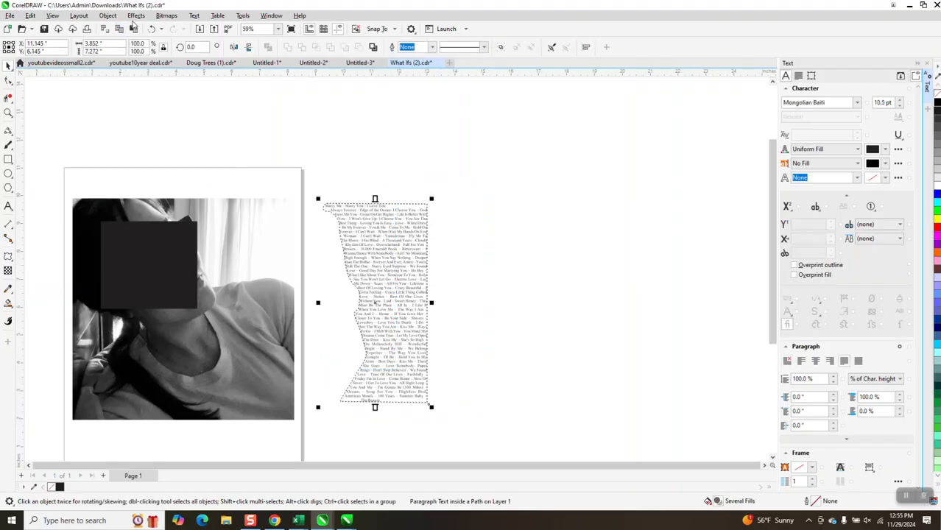
click(136, 16)
click(114, 18)
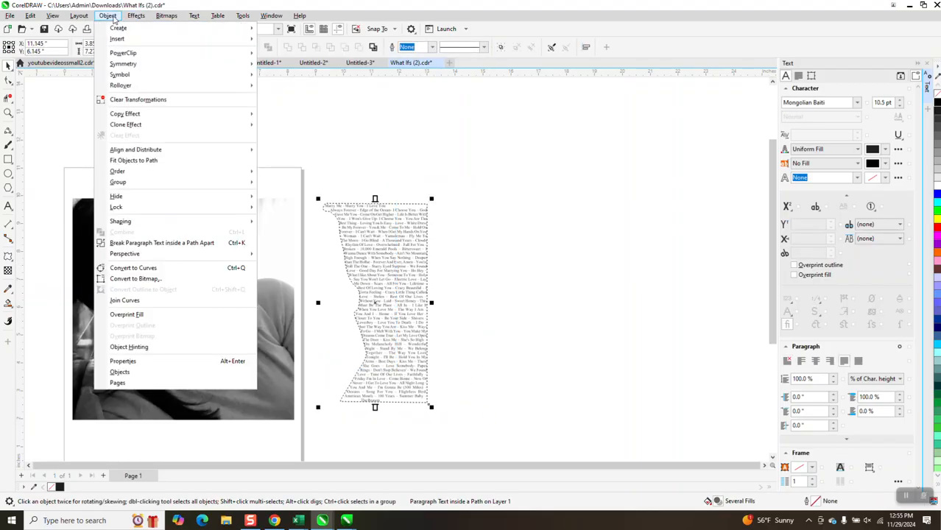
click(187, 243)
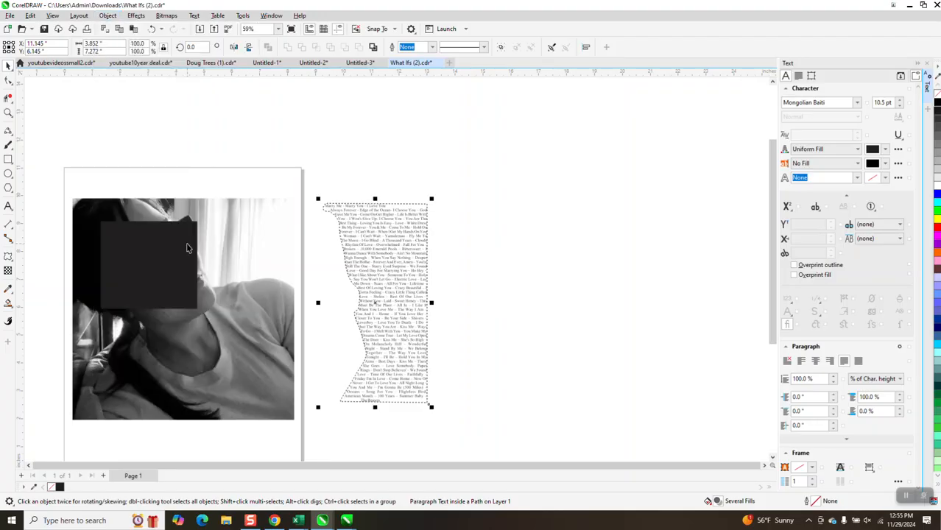
click(368, 184)
click(381, 211)
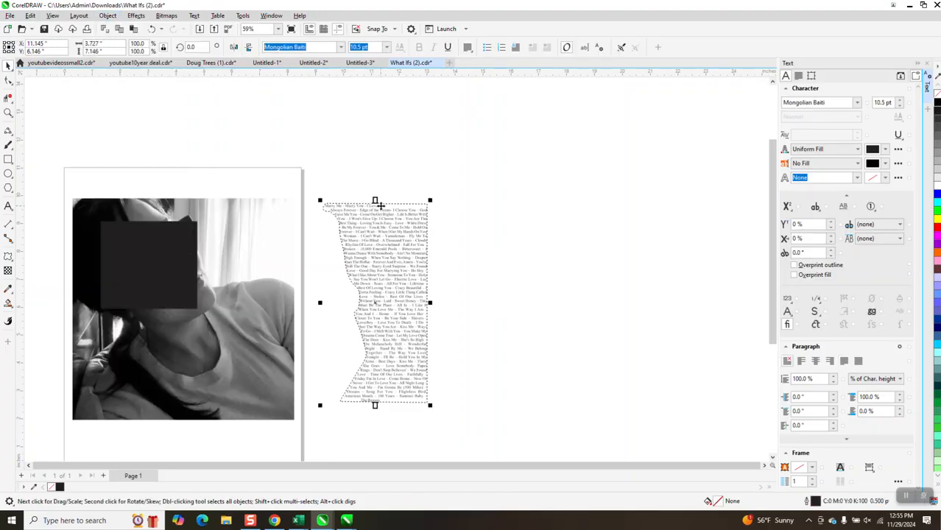
drag(380, 210, 503, 216)
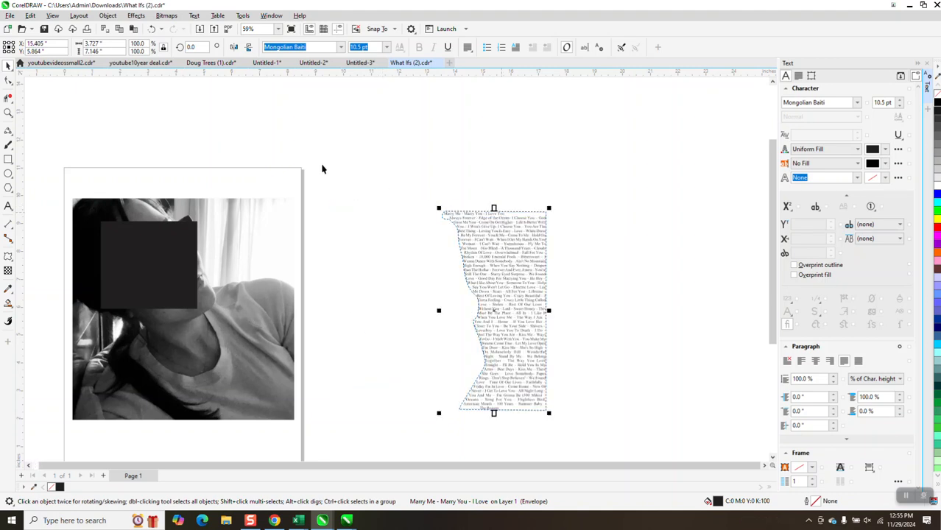
click(151, 28)
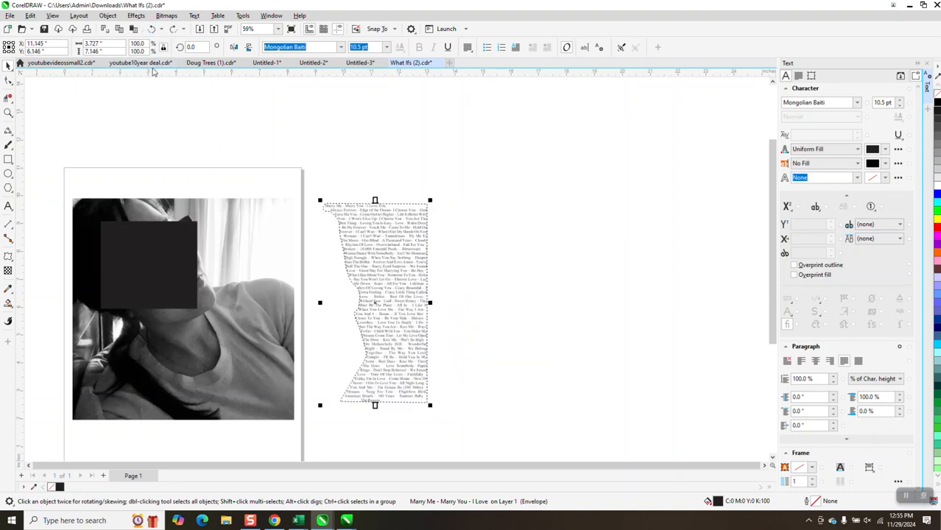
- Zoom in on the paragraph text and highlight its first line to examine it
click(8, 113)
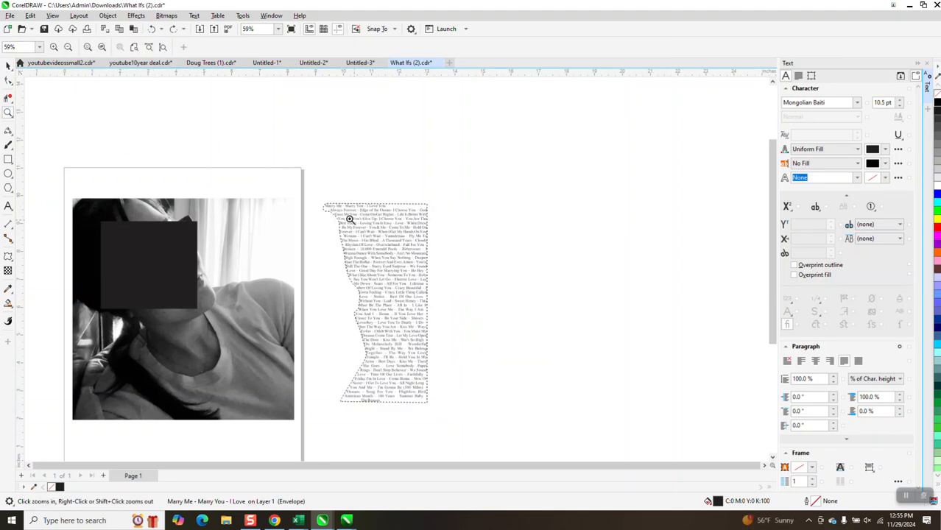
drag(322, 199, 454, 249)
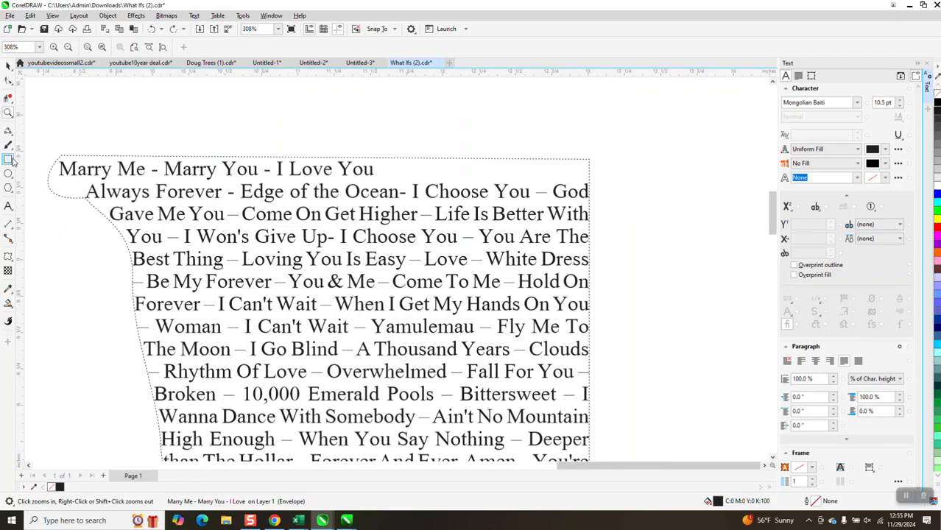
key(F8)
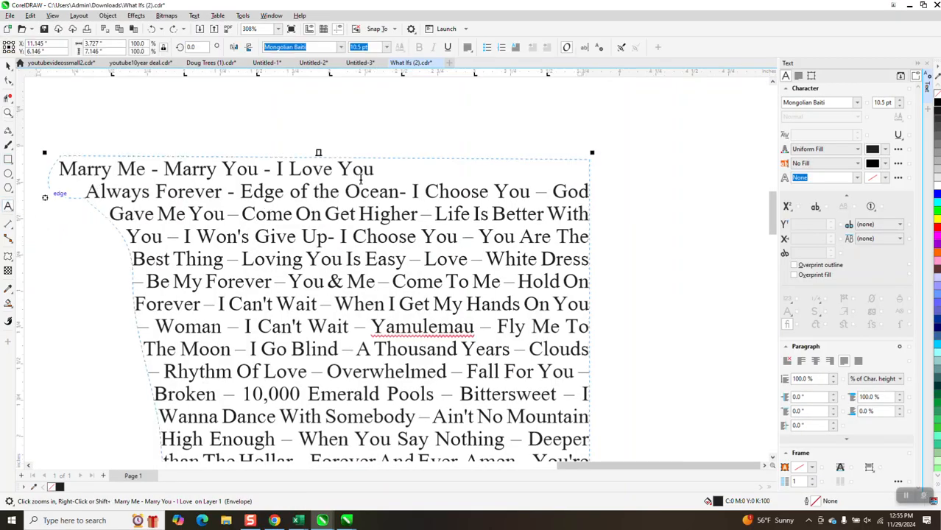
drag(377, 171, 59, 168)
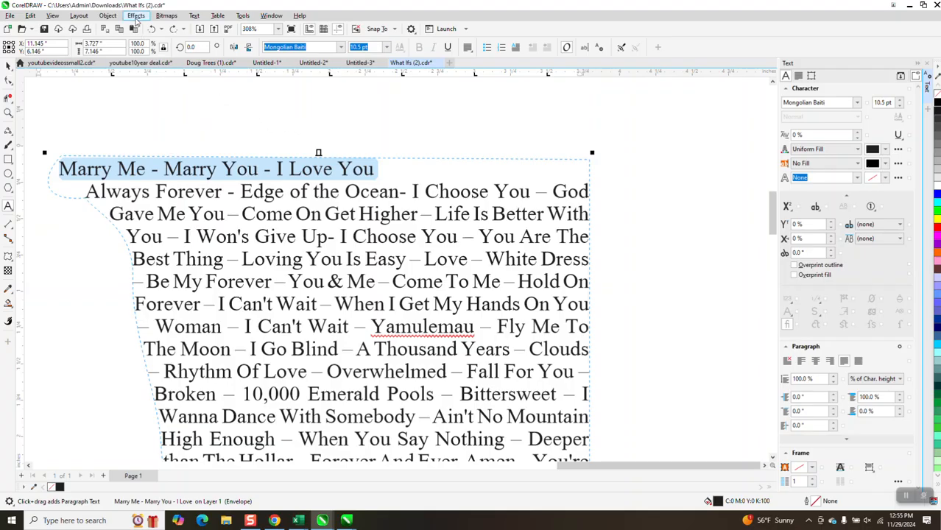
scroll(189, 107, down, 2)
right_click(199, 115)
click(9, 65)
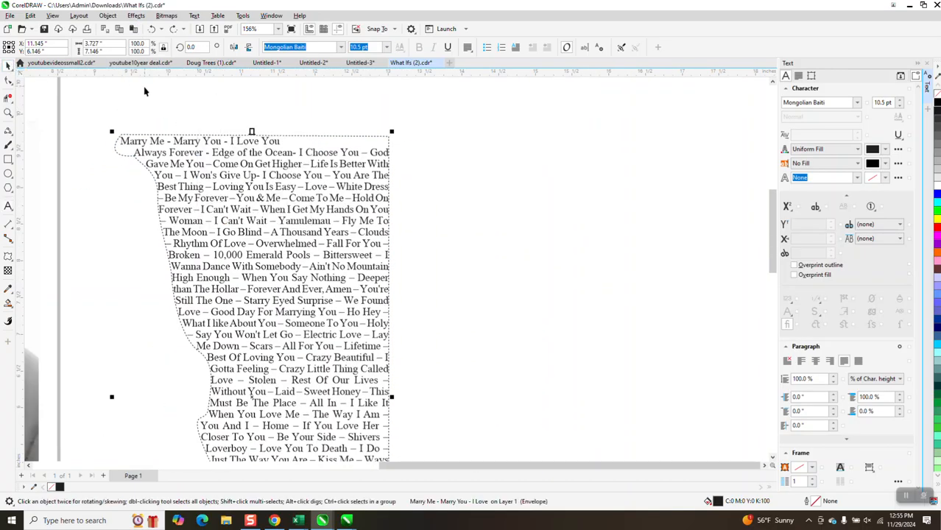
scroll(129, 103, down, 3)
drag(125, 211, 299, 351)
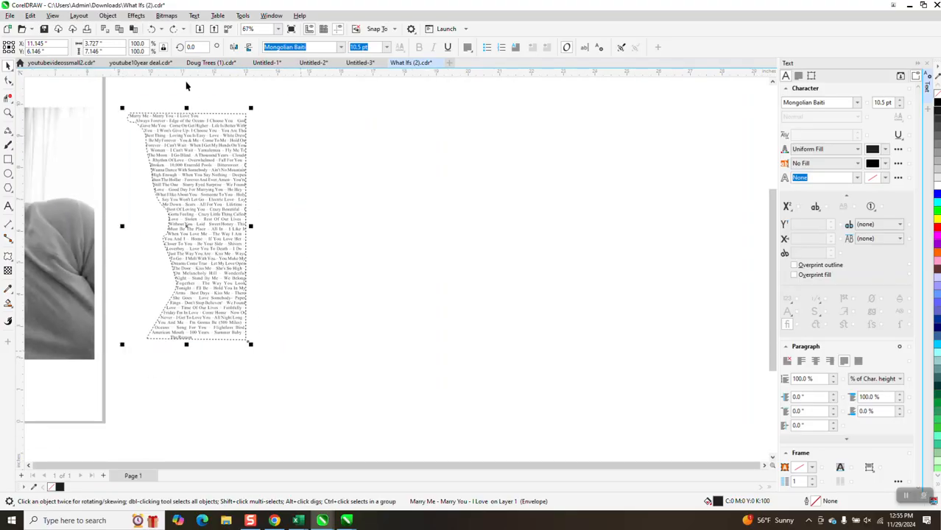
click(108, 15)
mouse_move(135, 186)
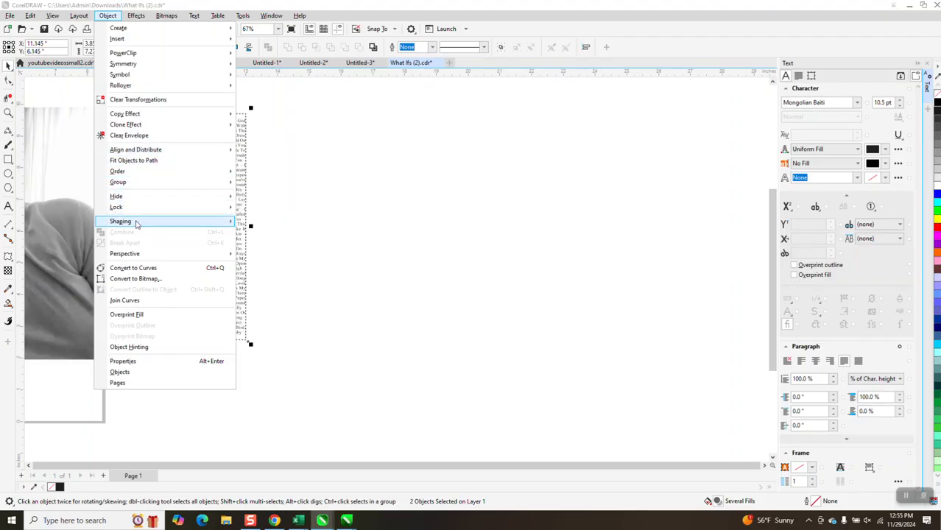
click(336, 218)
- Select the paragraph text and hide the text frame outlines
click(234, 126)
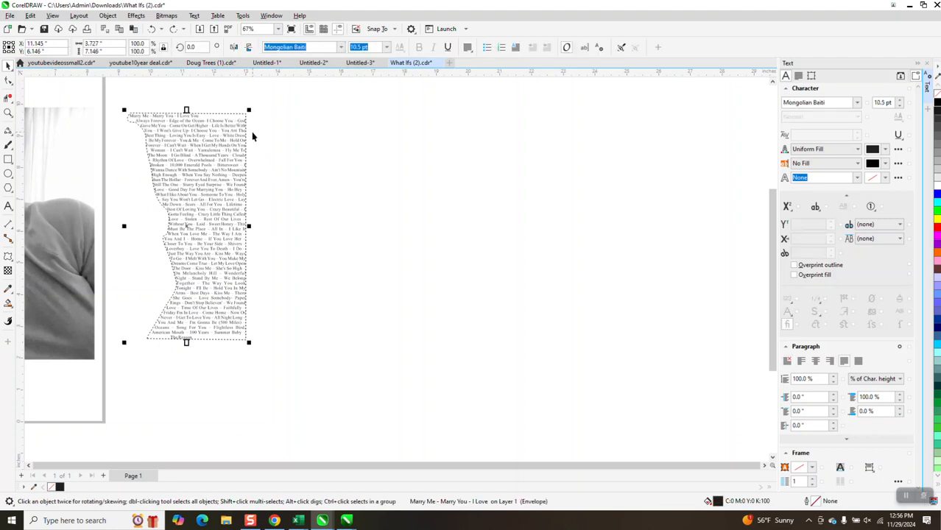
click(293, 137)
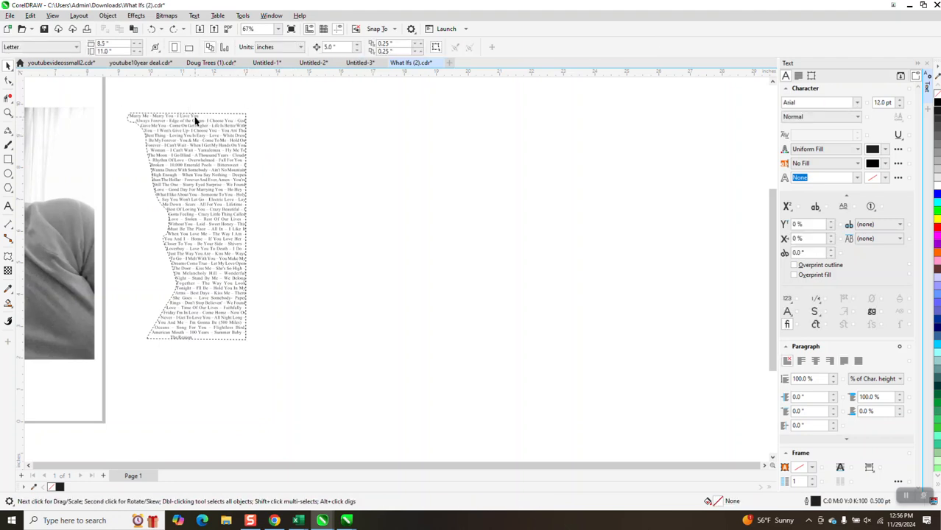
click(195, 116)
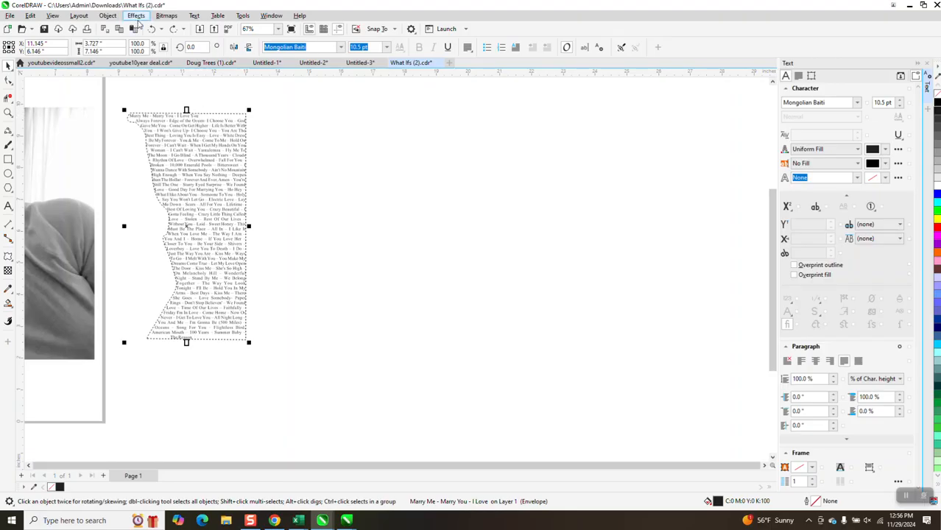
click(194, 15)
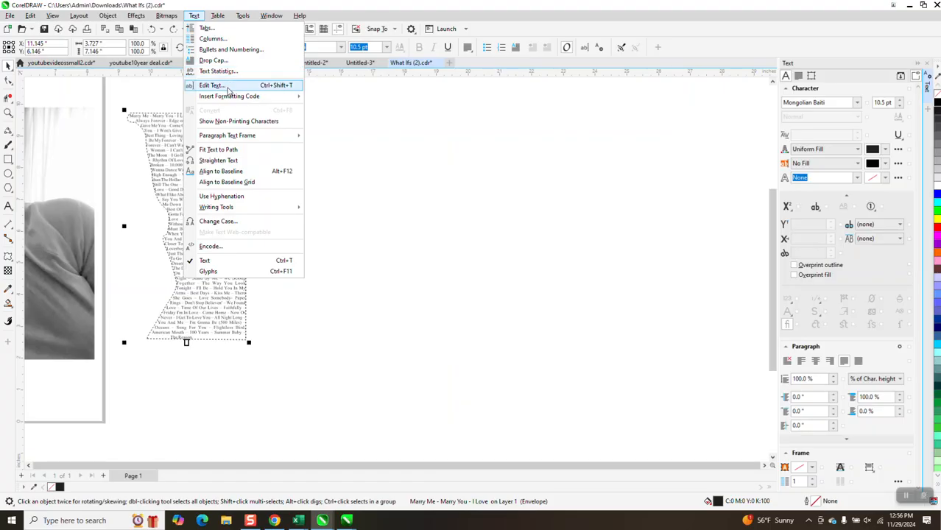
mouse_move(231, 139)
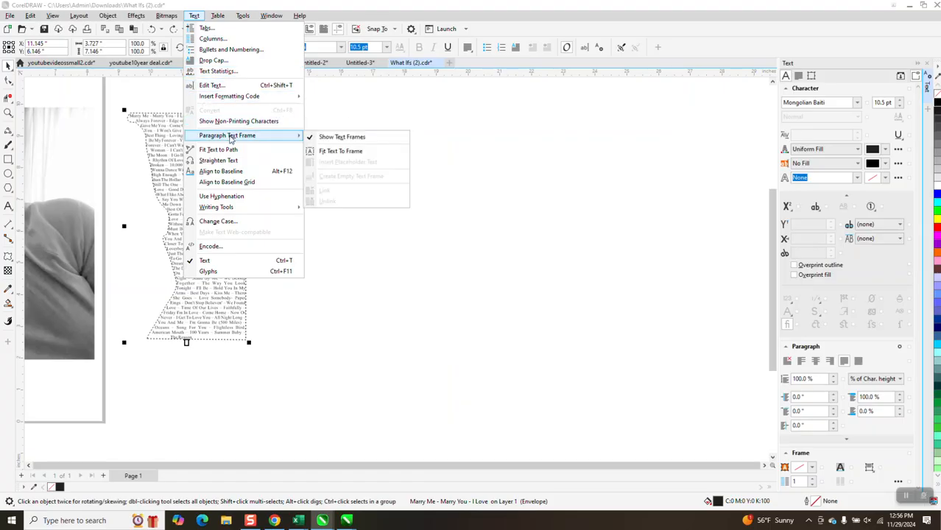
click(311, 139)
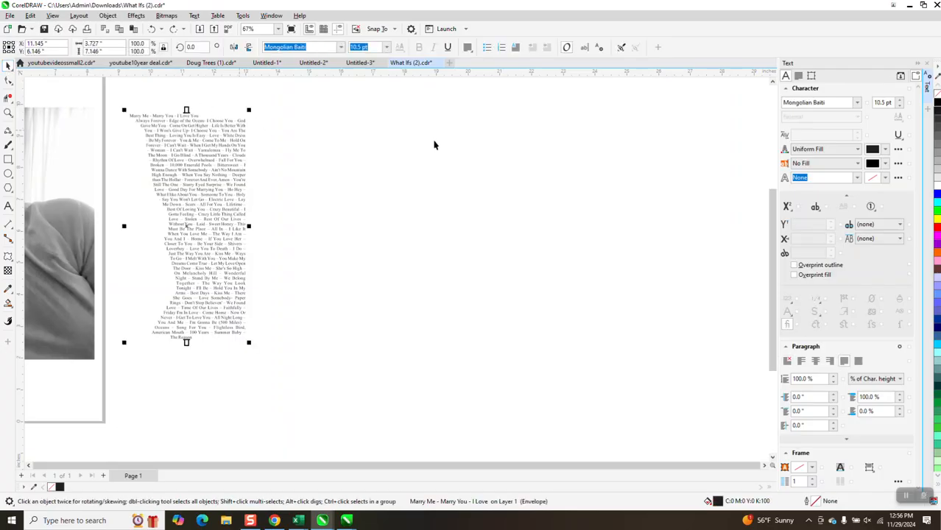
- Move the paragraph text left so it sits over the photo's right side
scroll(463, 149, down, 1)
key(Left)
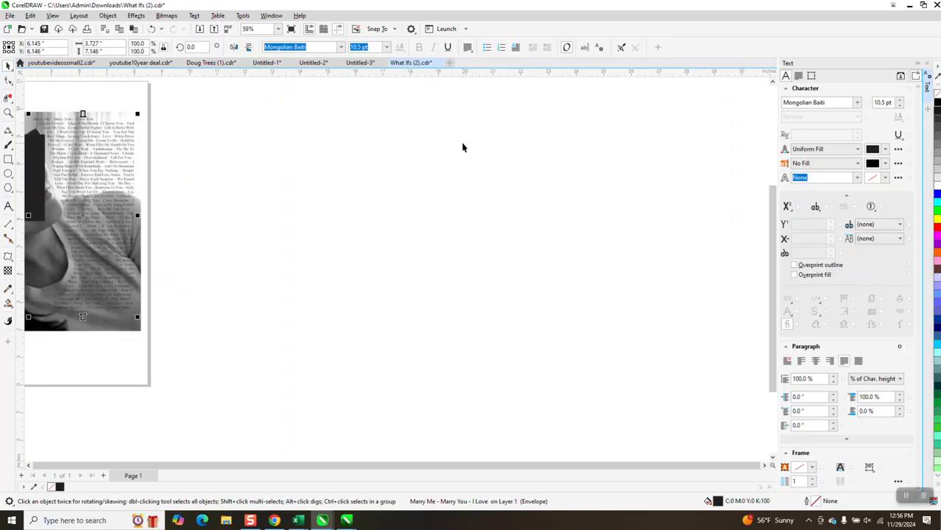
- Zoom in and scroll across the text over the photo to check its readability
click(9, 112)
drag(28, 112, 169, 170)
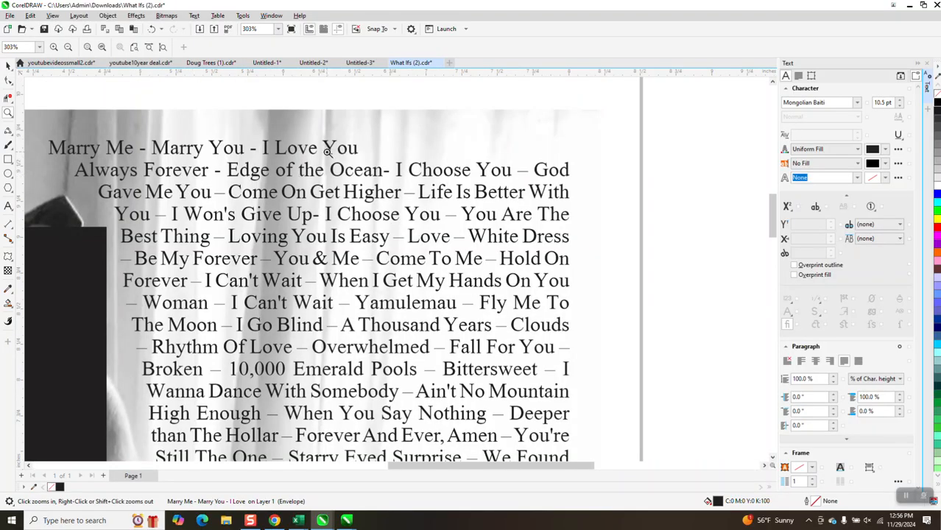
scroll(328, 150, down, 3)
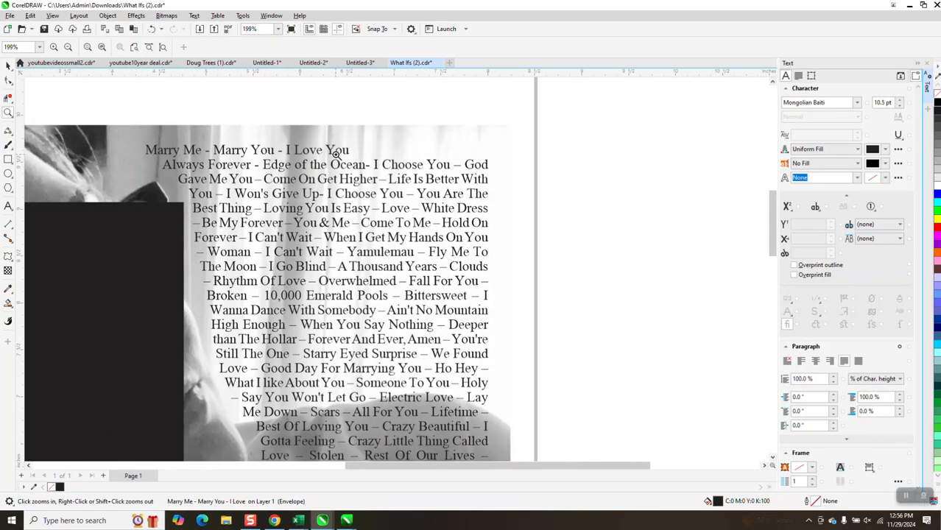
scroll(335, 152, down, 2)
scroll(340, 151, down, 1)
scroll(320, 148, down, 2)
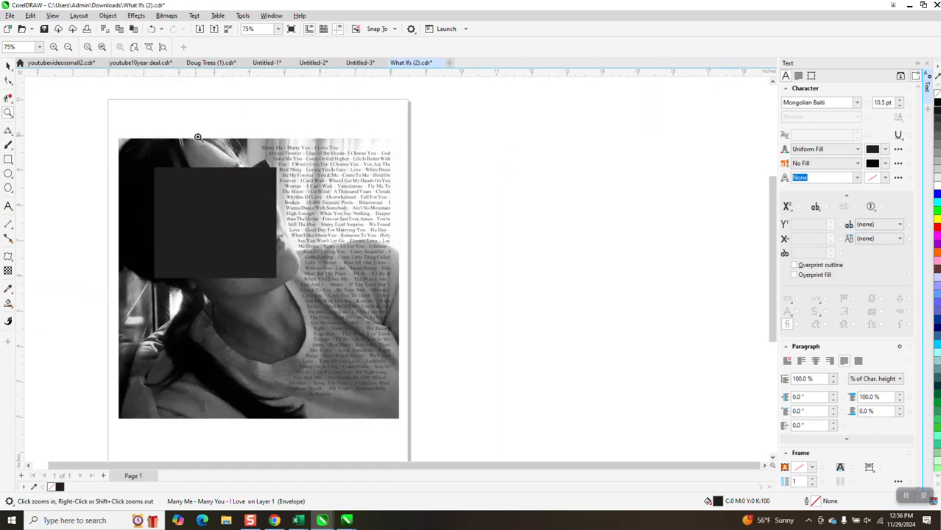
- Close the Text docker and zoom in on the last and first lines of the text over the photo
click(9, 65)
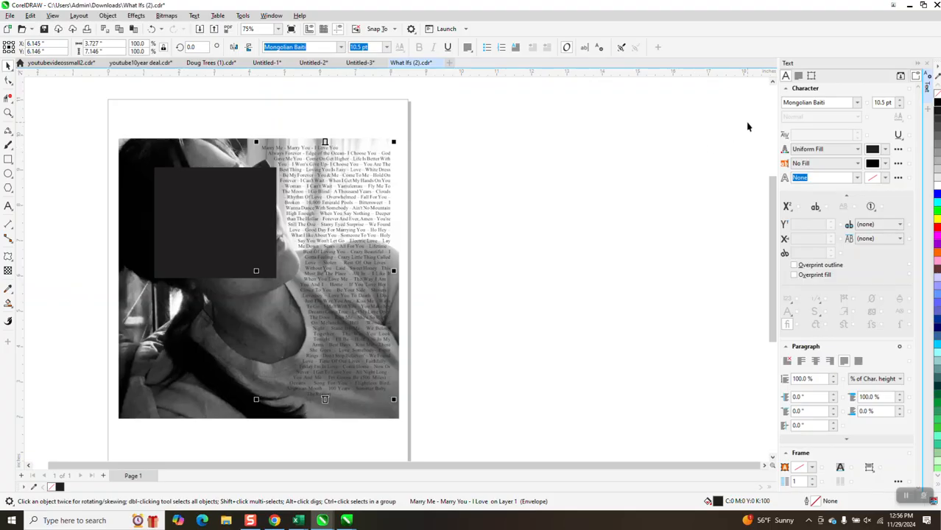
click(929, 65)
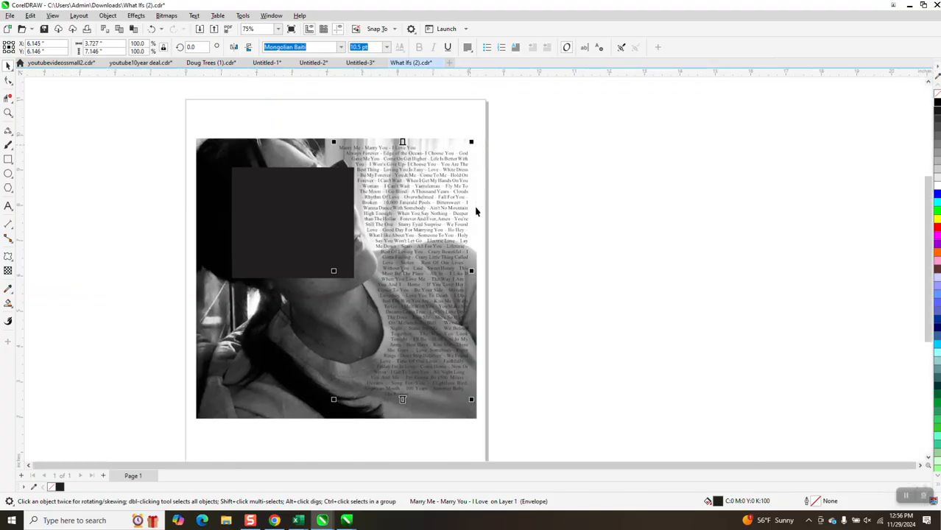
click(8, 112)
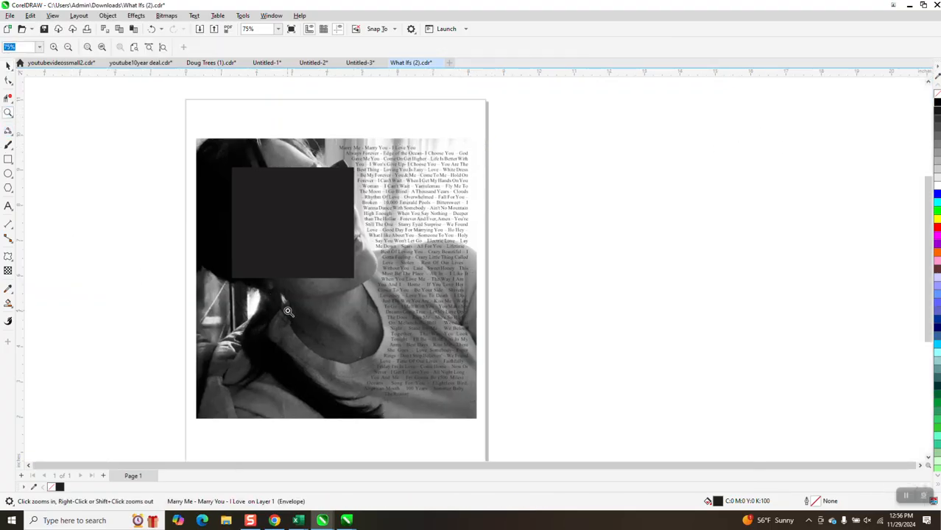
drag(400, 394, 491, 403)
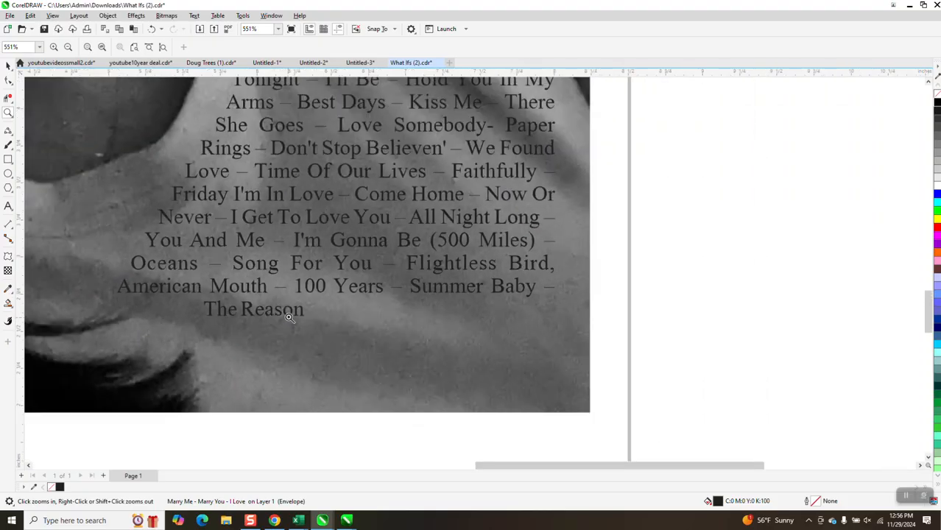
right_click(249, 308)
right_click(375, 310)
scroll(374, 313, down, 5)
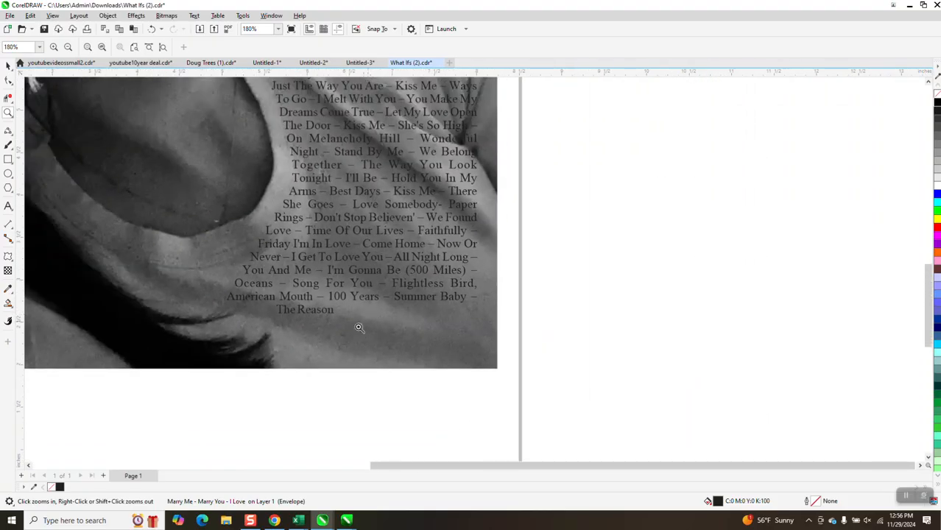
scroll(341, 326, down, 4)
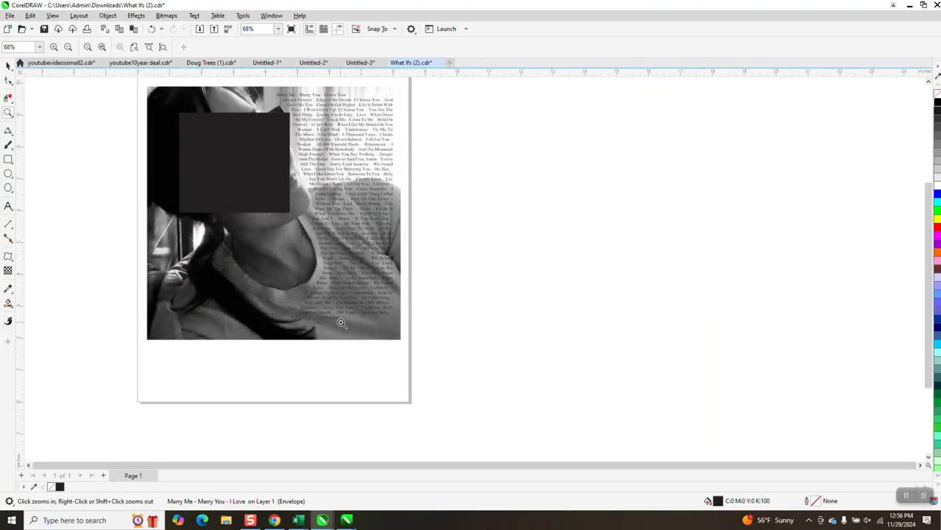
drag(279, 160, 426, 338)
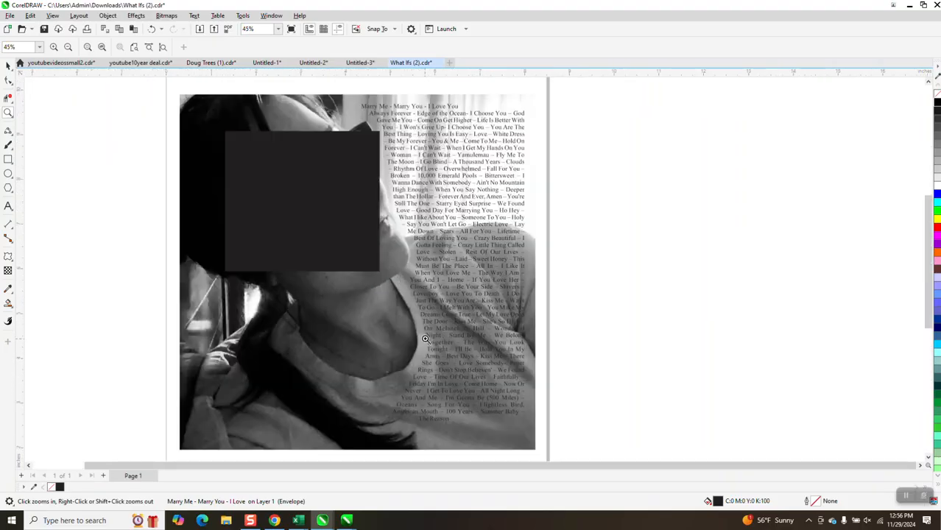
drag(352, 95, 545, 163)
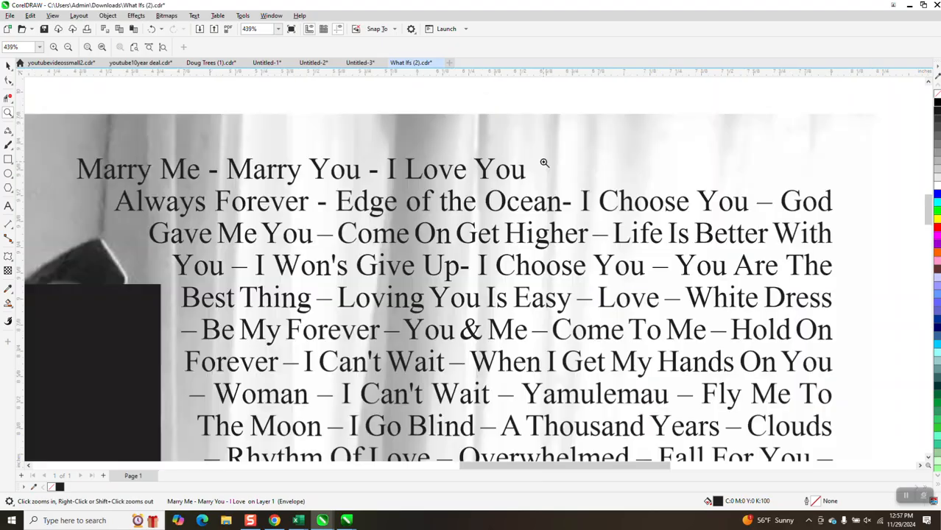
- Convert the paragraph text to curves
key(space)
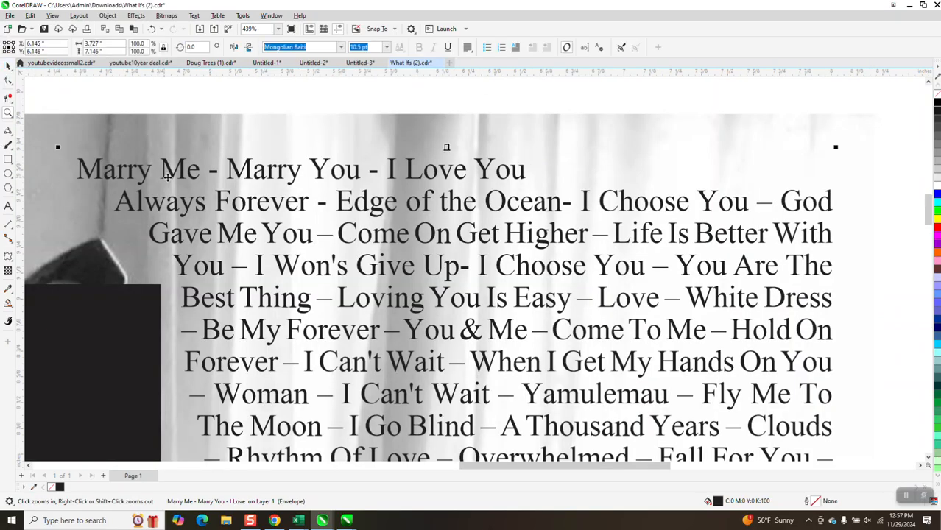
click(107, 15)
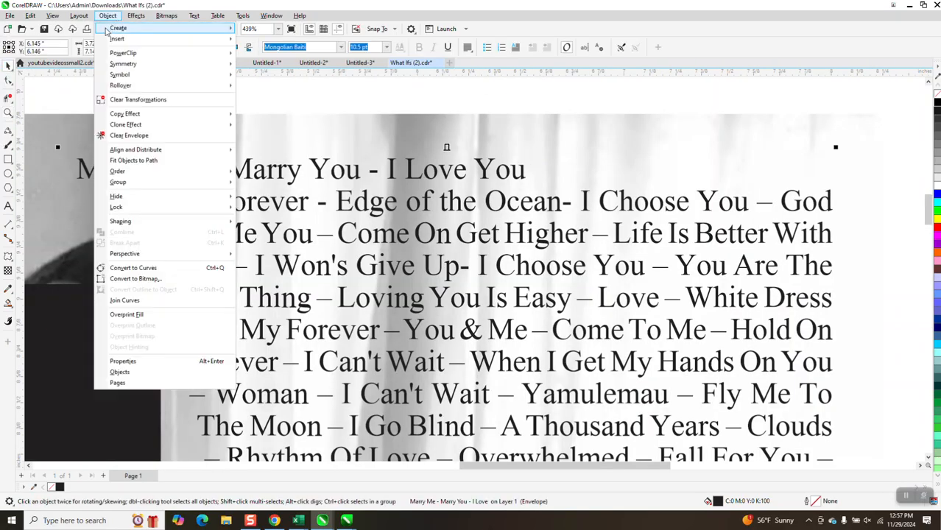
click(161, 270)
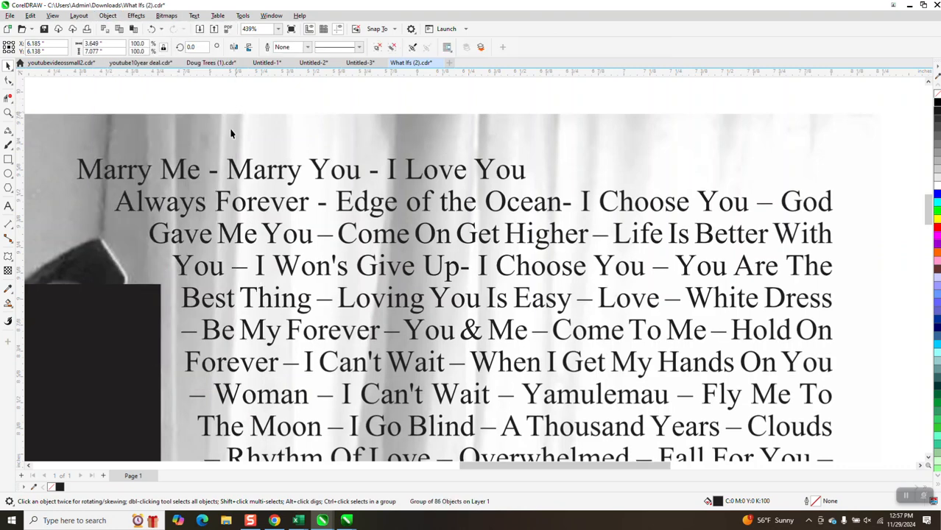
key(Escape)
click(199, 172)
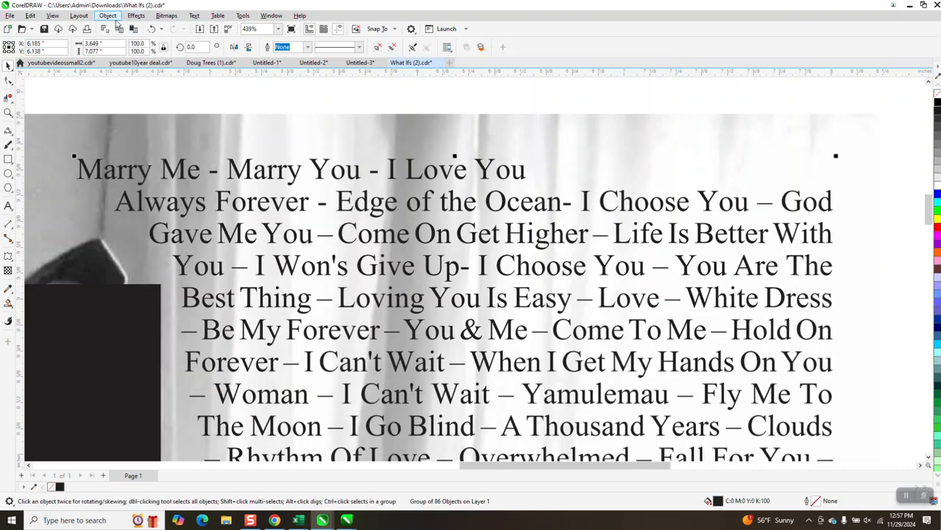
click(107, 15)
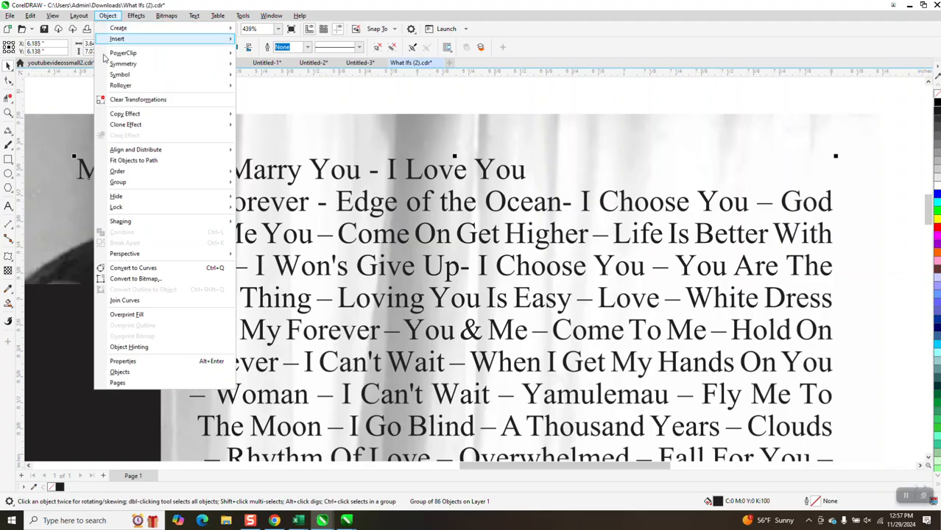
click(147, 268)
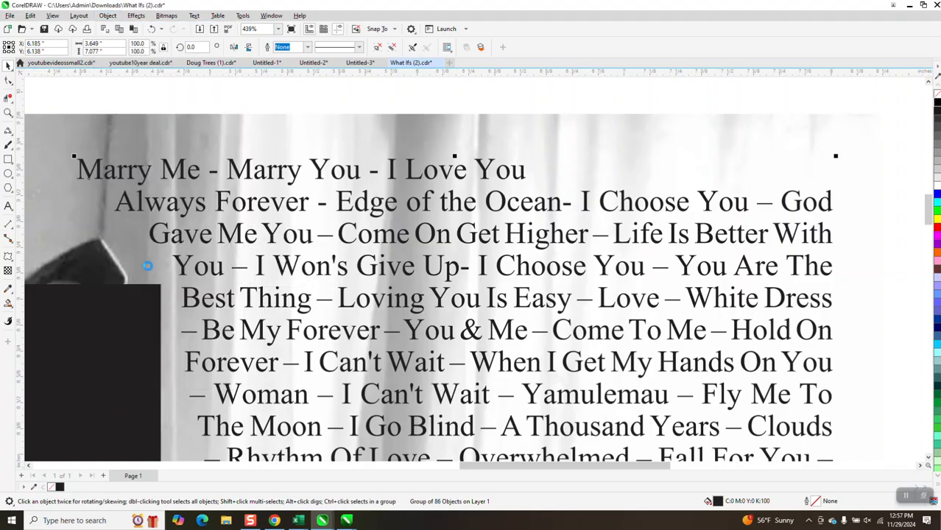
click(197, 100)
click(199, 172)
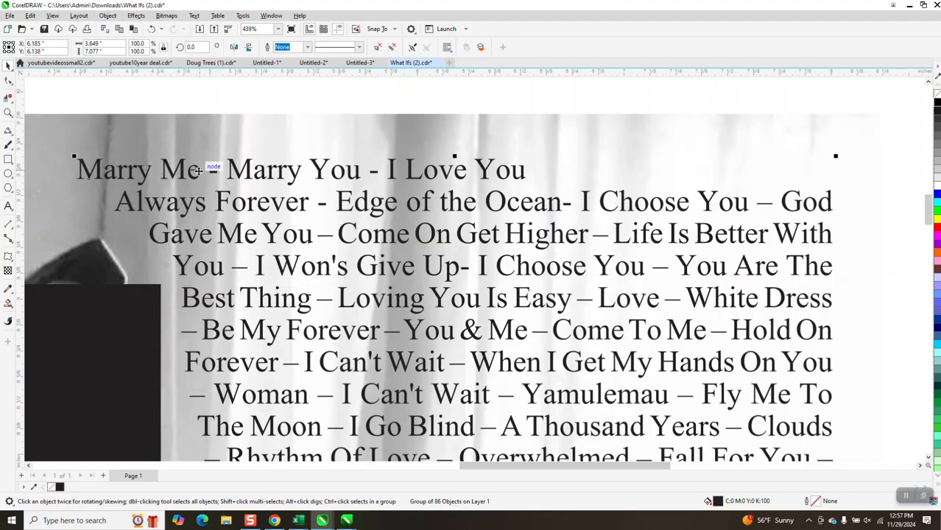
click(108, 16)
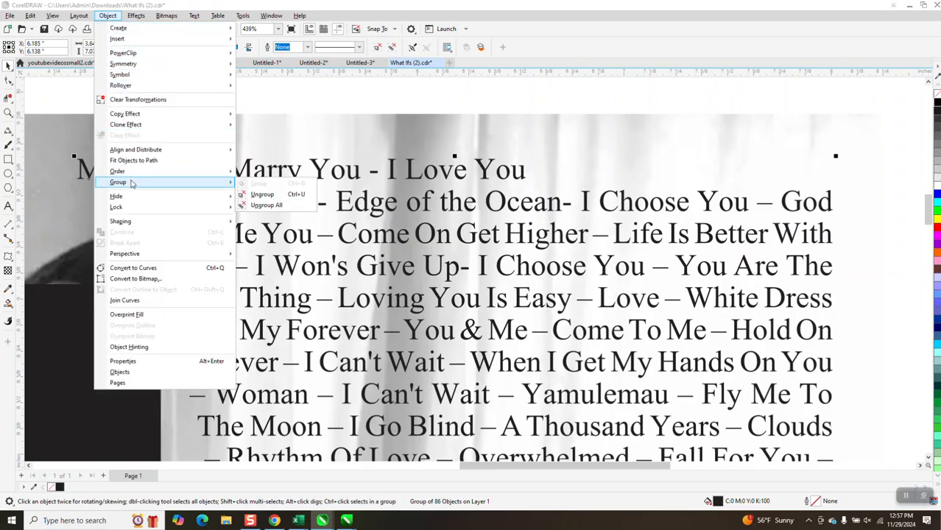
mouse_move(151, 170)
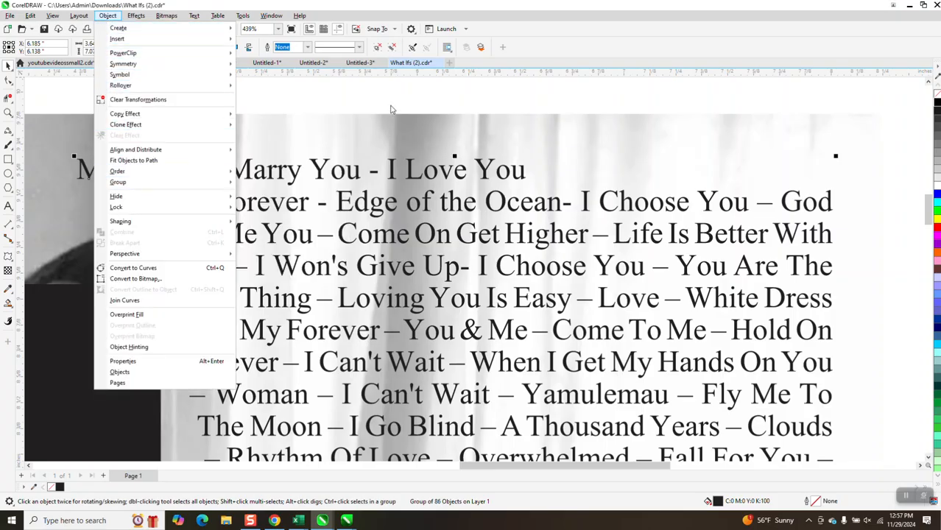
click(392, 100)
scroll(306, 170, down, 1)
scroll(342, 193, down, 3)
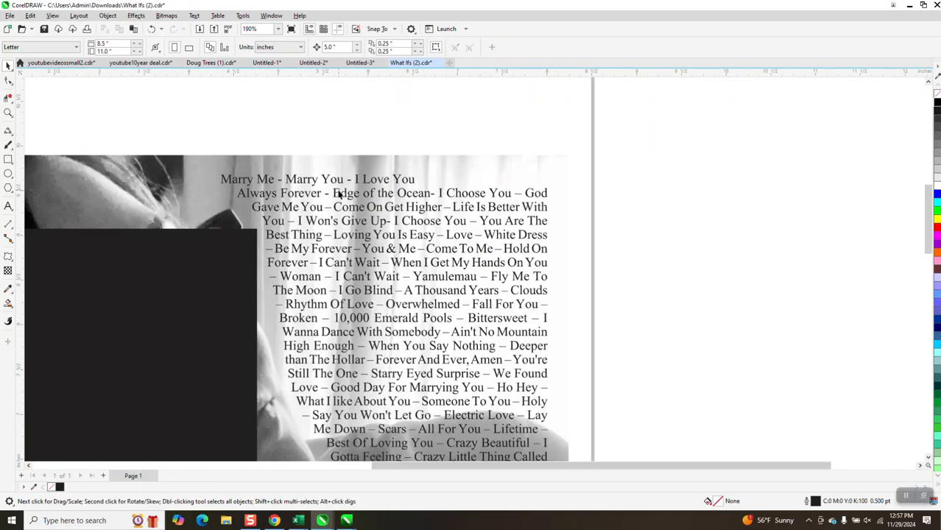
click(9, 206)
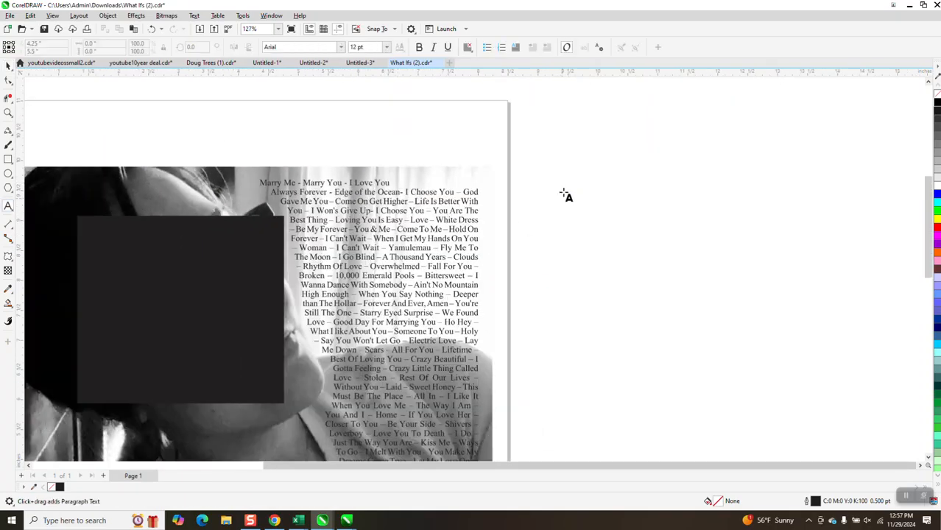
drag(563, 192, 685, 287)
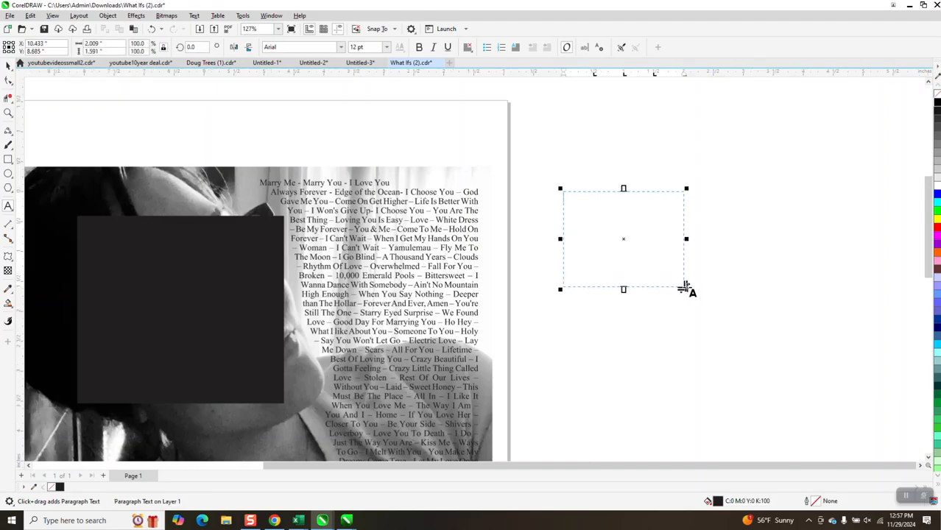
text(afdfadsfdsfs)
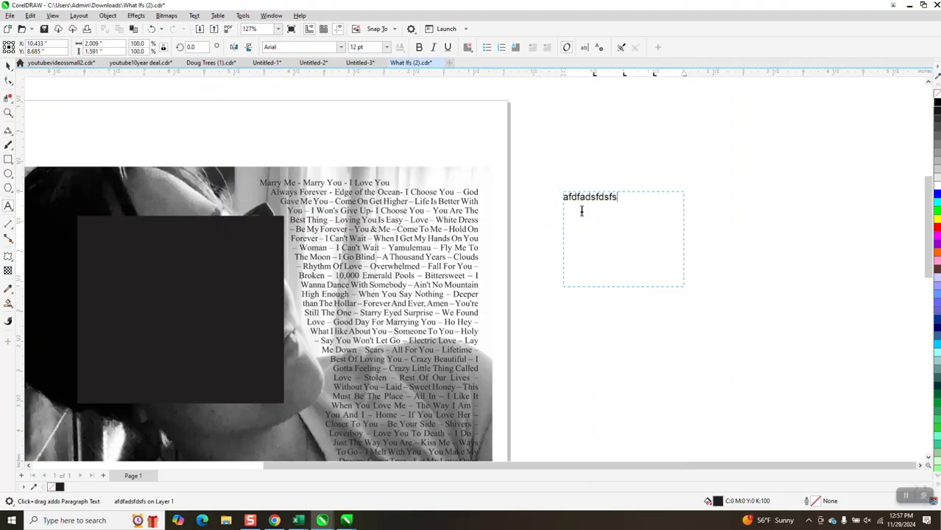
click(8, 65)
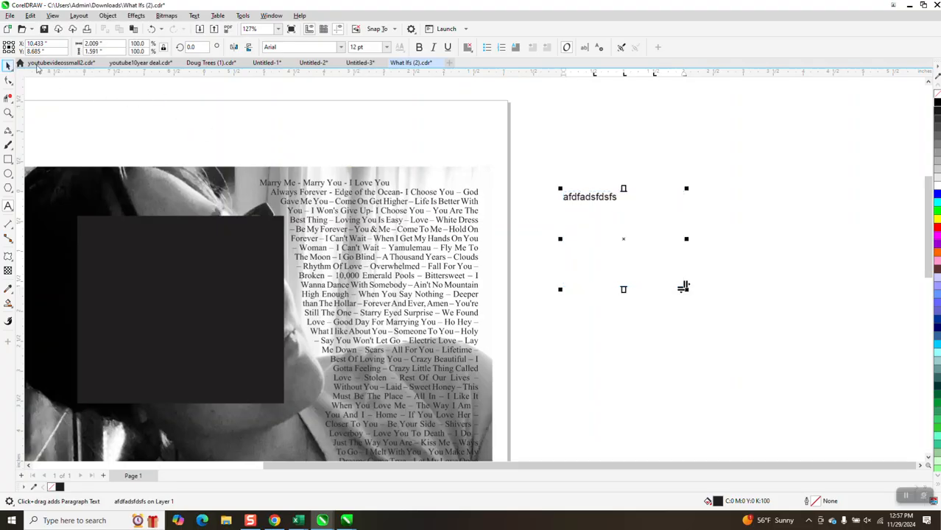
key(Delete)
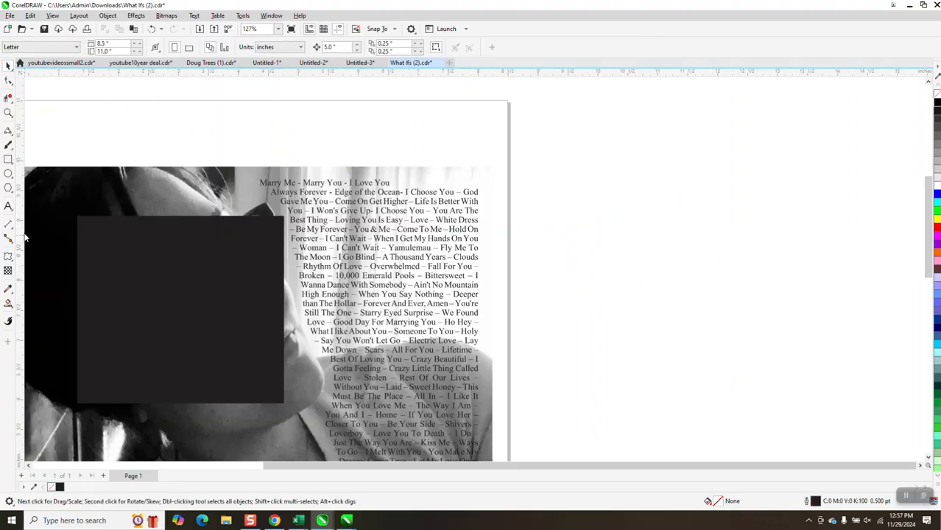
click(9, 207)
click(551, 247)
text(DSsdDSDwsd)
key(Return)
text(SDsda)
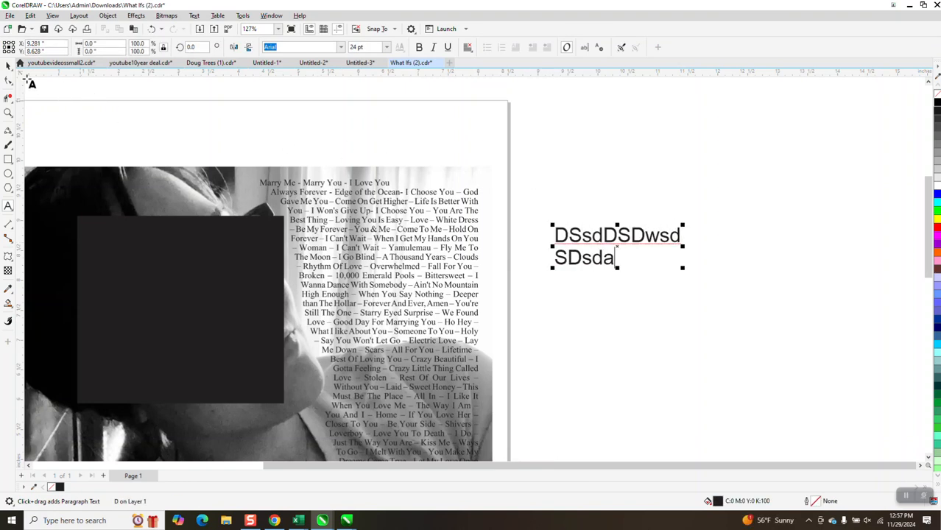
click(8, 65)
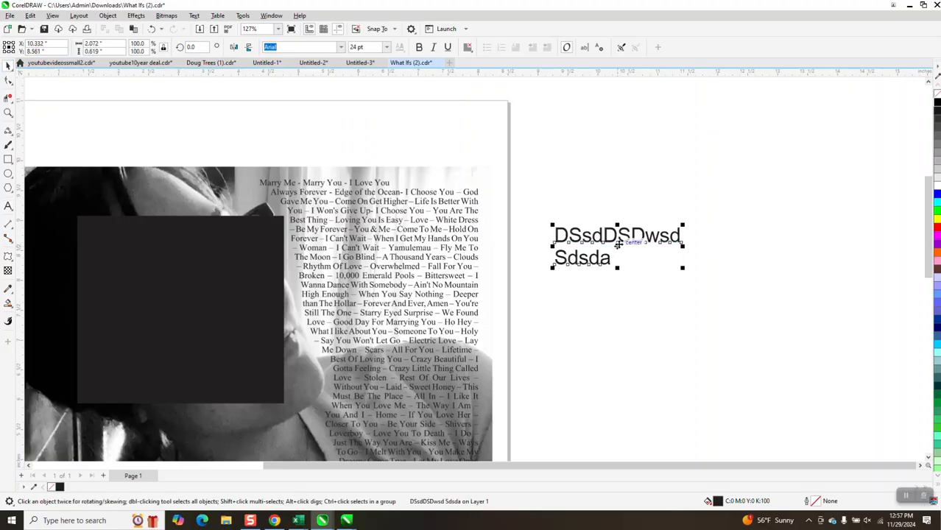
key(Delete)
- Zoom in on the curved song-title text over the photo to inspect its top and bottom lines
scroll(456, 226, down, 3)
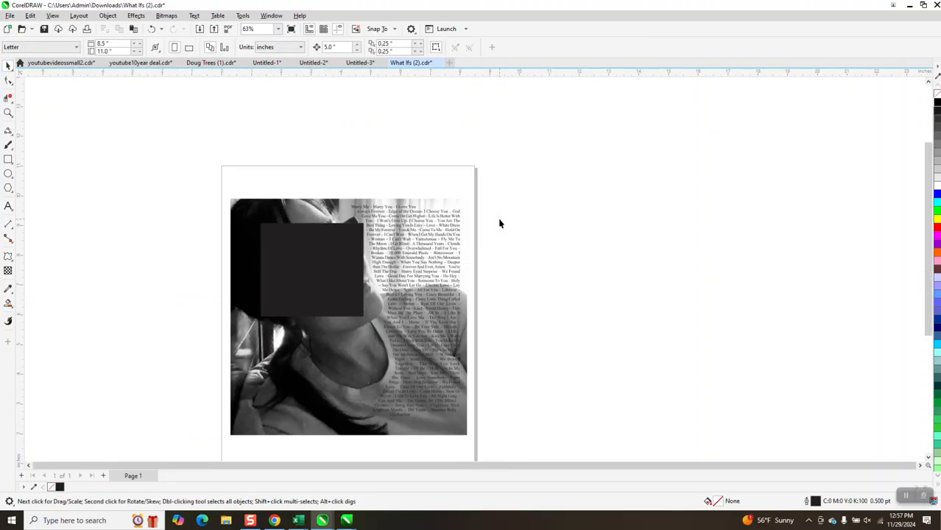
click(8, 112)
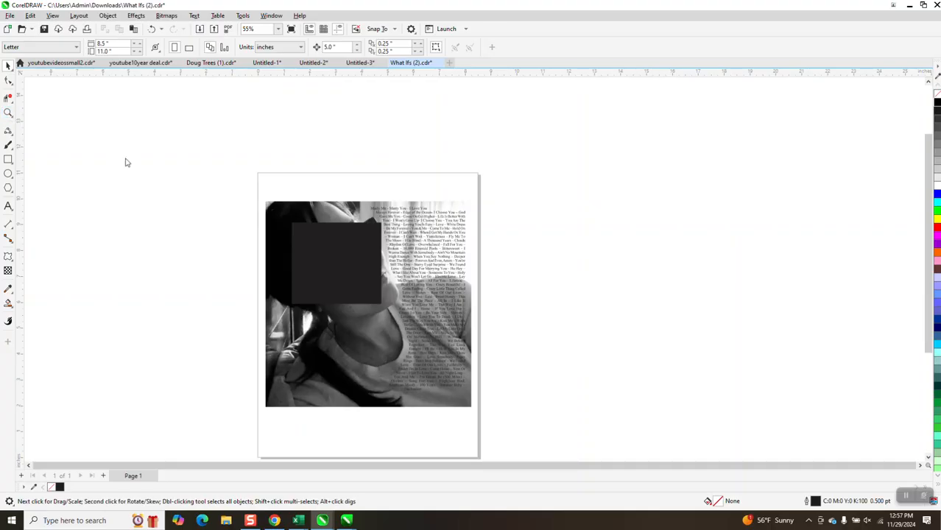
drag(373, 196, 545, 304)
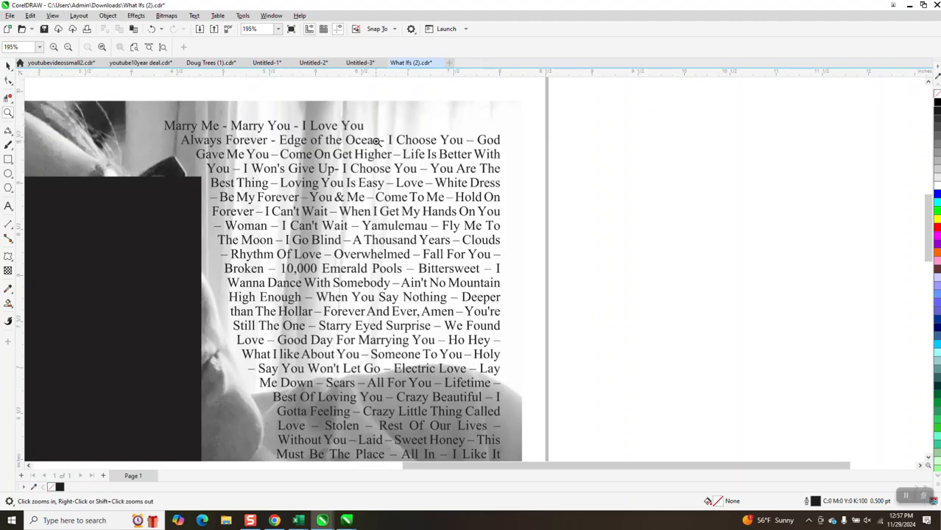
scroll(376, 140, down, 1)
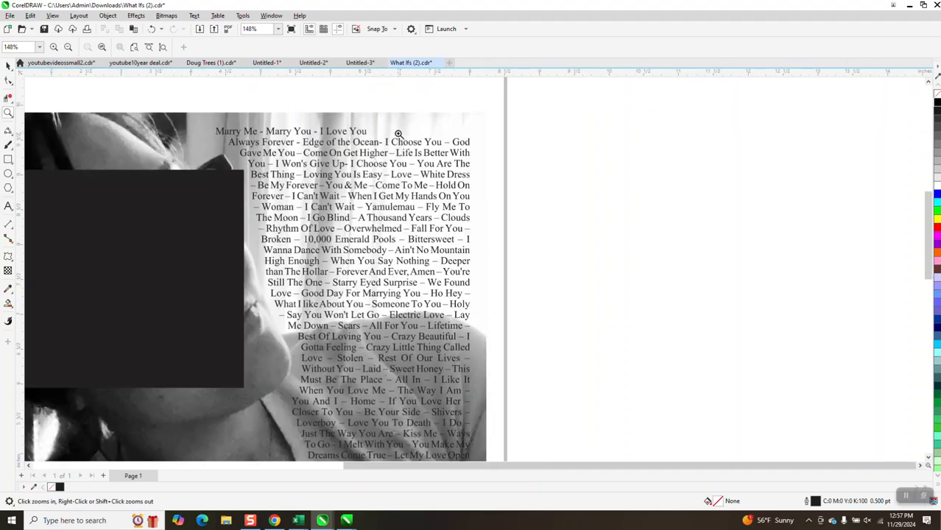
scroll(398, 134, down, 4)
drag(325, 314, 447, 357)
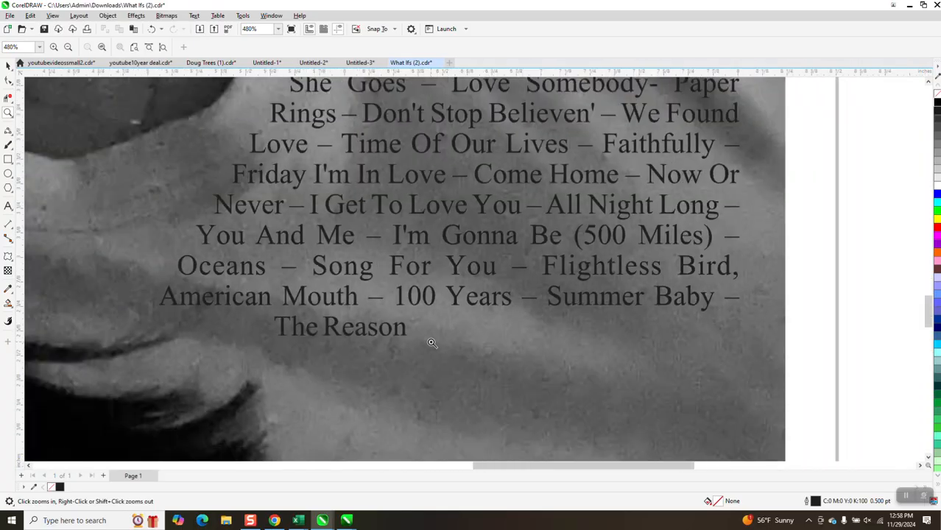
scroll(431, 343, down, 4)
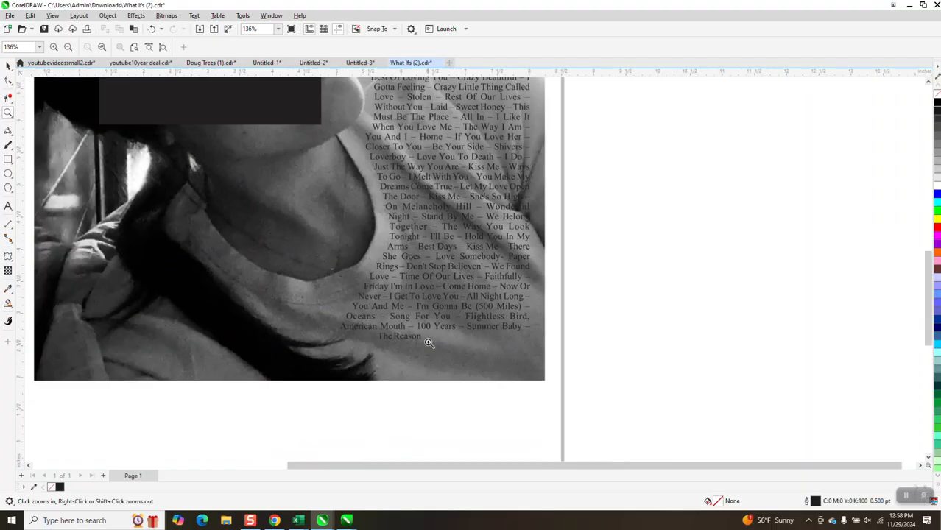
scroll(429, 342, down, 2)
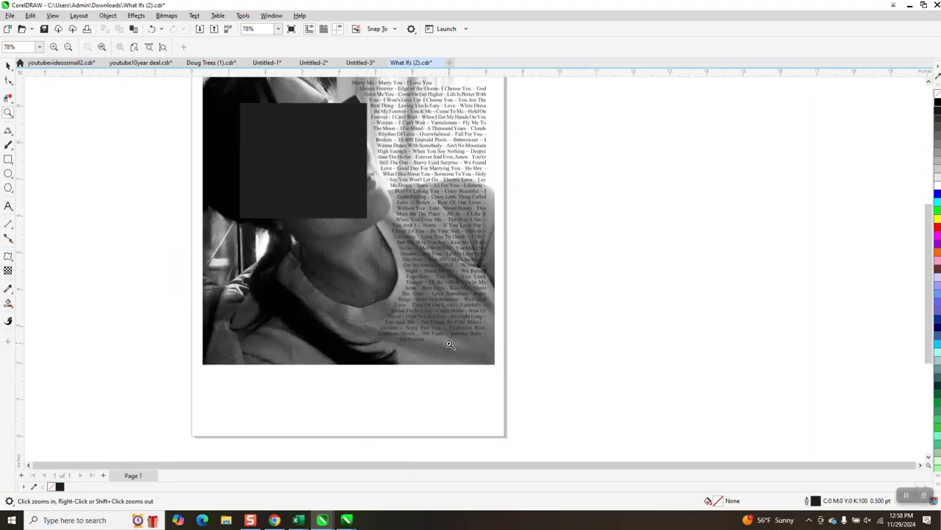